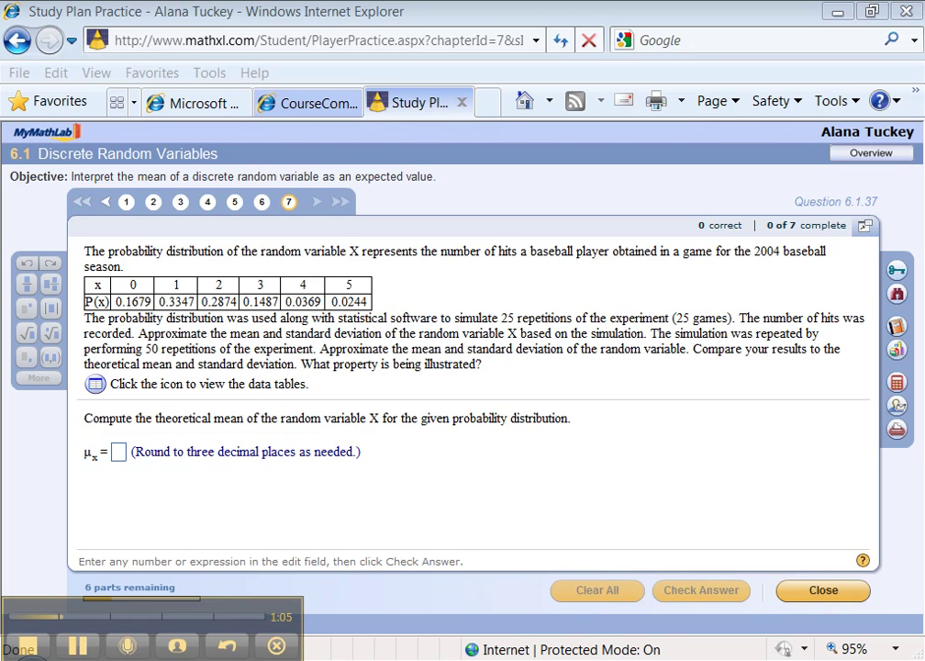
- Bring Excel forward and resize it to the right side beside the question
{"action": "key", "text": "alt+Tab"}
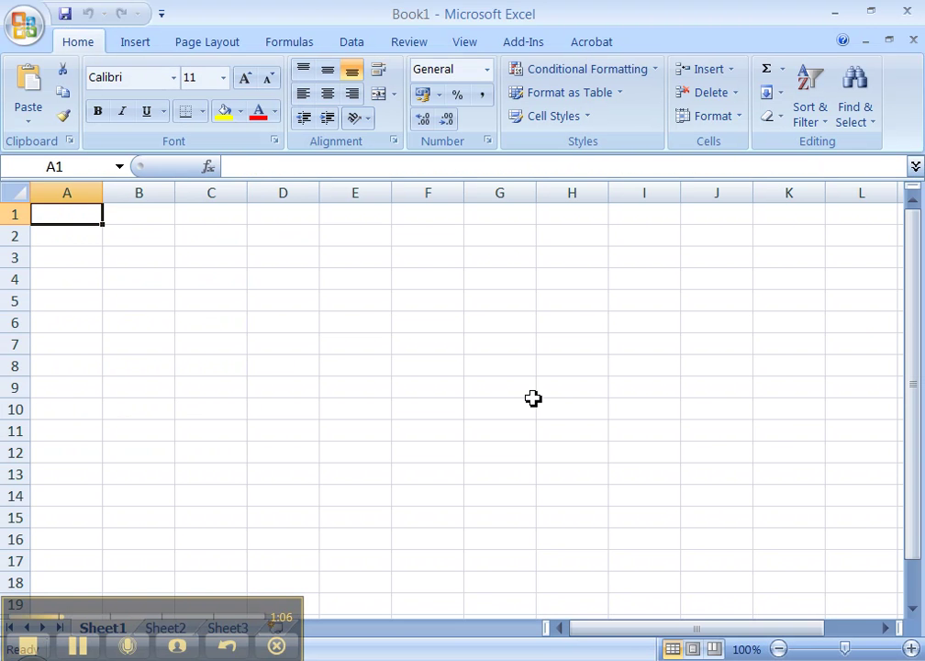
{"action": "left_click", "coordinate": [873, 11]}
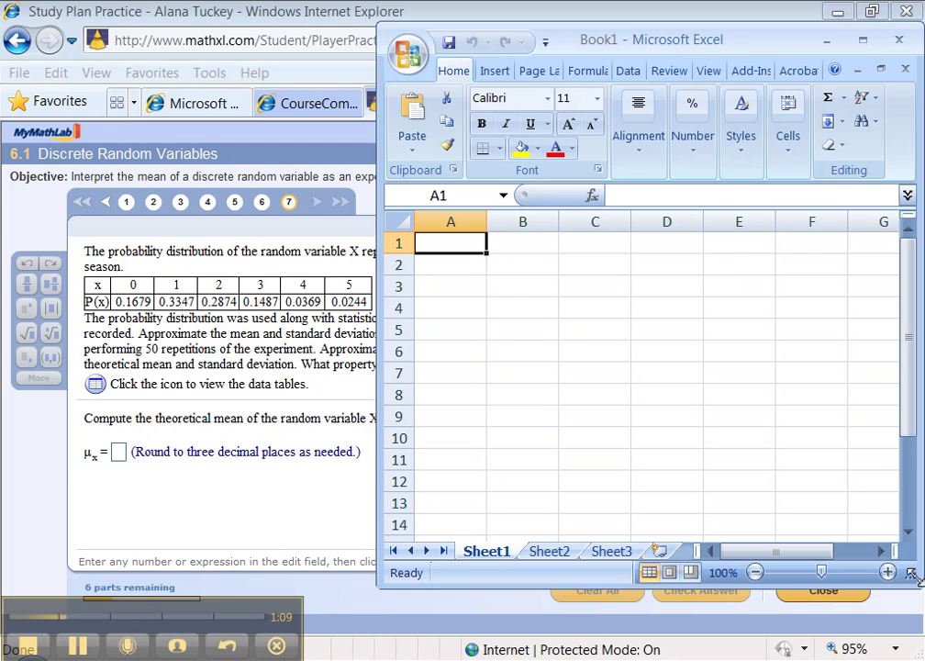
{"action": "left_click_drag", "start_coordinate": [904, 583], "coordinate": [800, 610]}
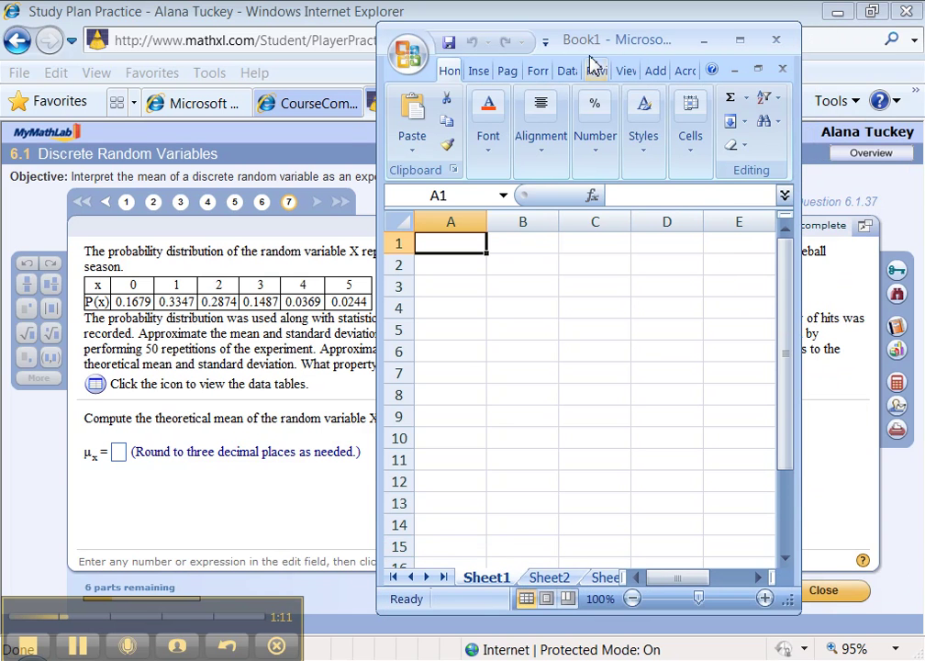
{"action": "left_click_drag", "start_coordinate": [605, 53], "coordinate": [692, 41]}
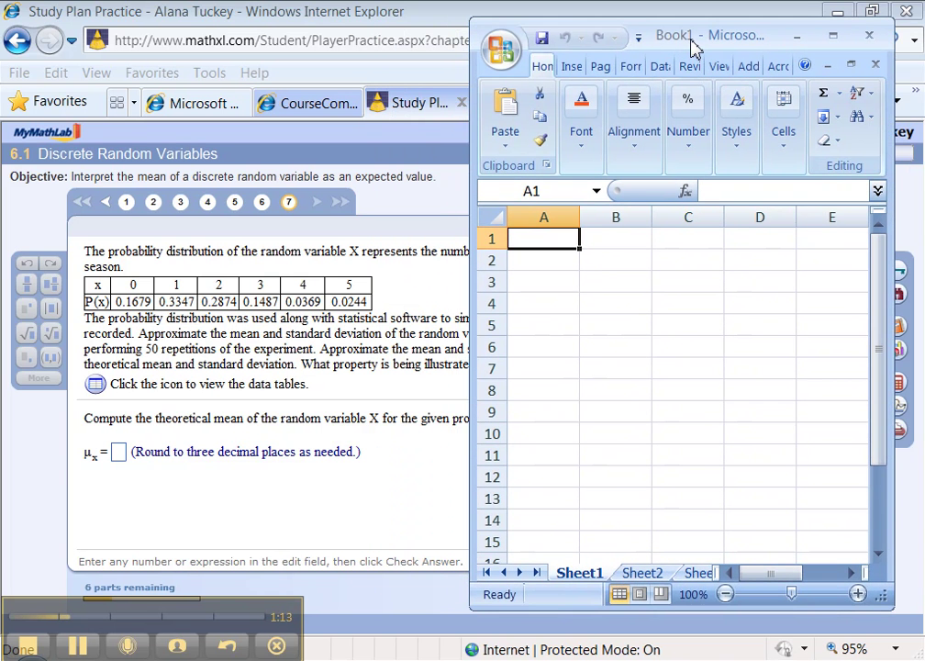
- Enter headers x and P(x) in A1:B1, with x values 0 through 5 below
{"action": "type", "text": "x"}
{"action": "key", "text": "Tab"}
{"action": "type", "text": "P("}
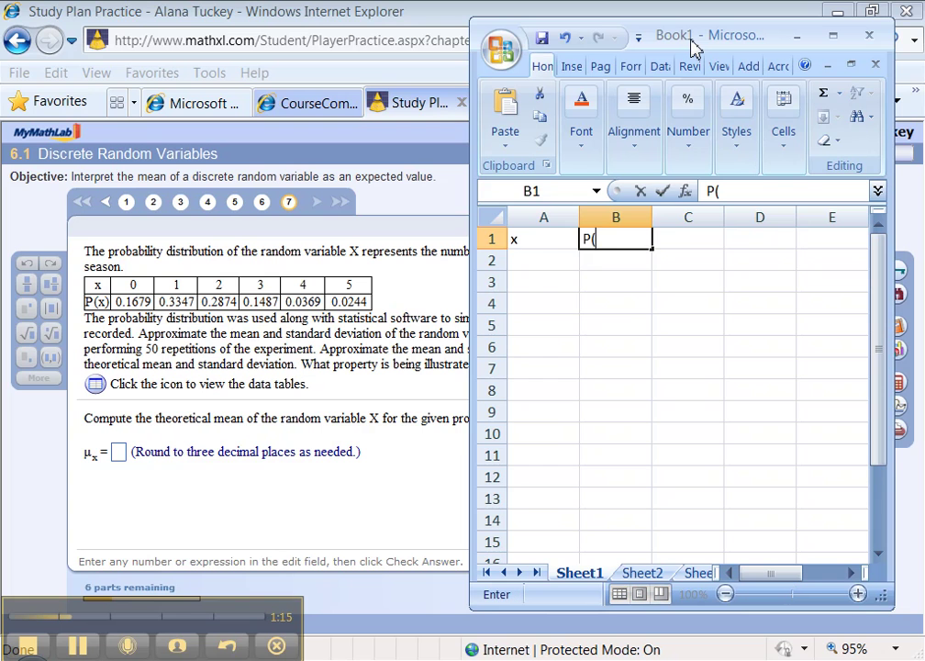
{"action": "type", "text": "x)"}
{"action": "key", "text": "Return"}
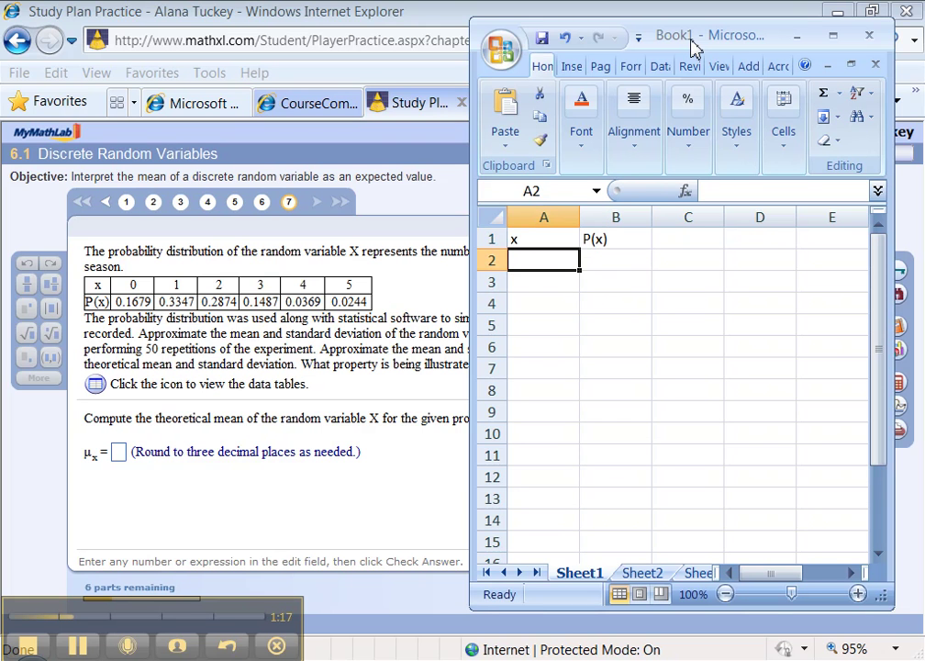
{"action": "type", "text": "0"}
{"action": "key", "text": "Return"}
{"action": "type", "text": "1"}
{"action": "key", "text": "Return"}
{"action": "type", "text": "2"}
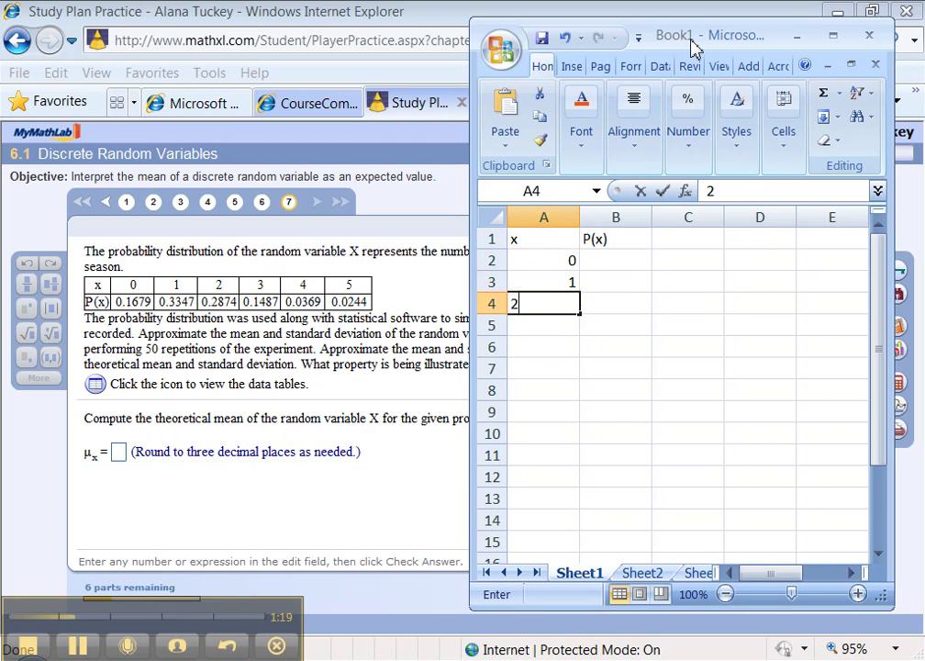
{"action": "key", "text": "Return"}
{"action": "type", "text": "3"}
{"action": "key", "text": "Return"}
{"action": "type", "text": "4"}
{"action": "key", "text": "Return"}
{"action": "type", "text": "5"}
{"action": "key", "text": "Return"}
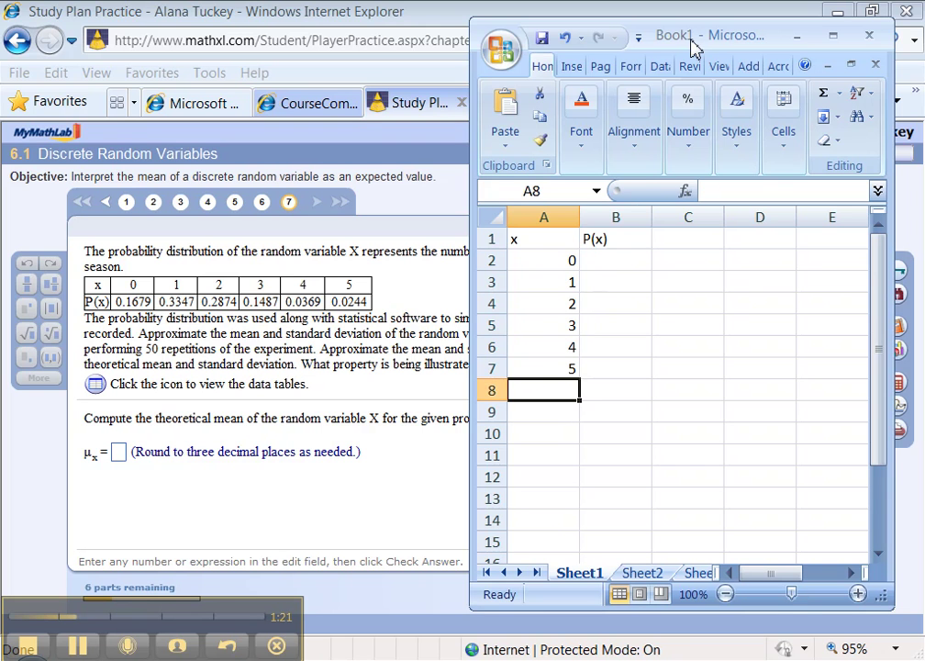
- Enter P(x) values 0.1679, 0.3347, 0.2874, 0.1487, 0.039, 0.0244 in B2:B7
{"action": "left_click", "coordinate": [616, 264]}
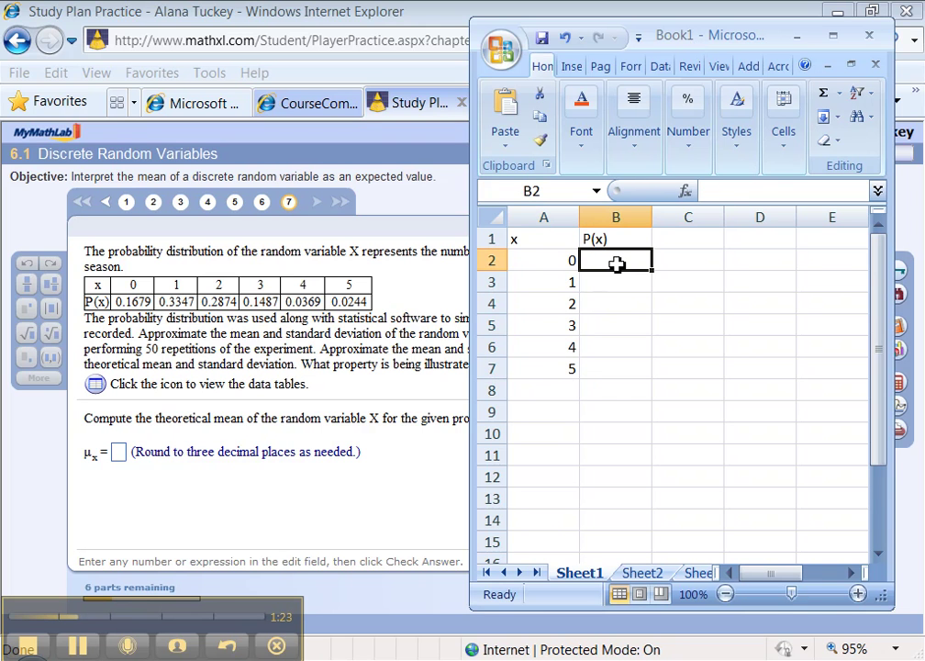
{"action": "type", "text": "0.1679"}
{"action": "key", "text": "Return"}
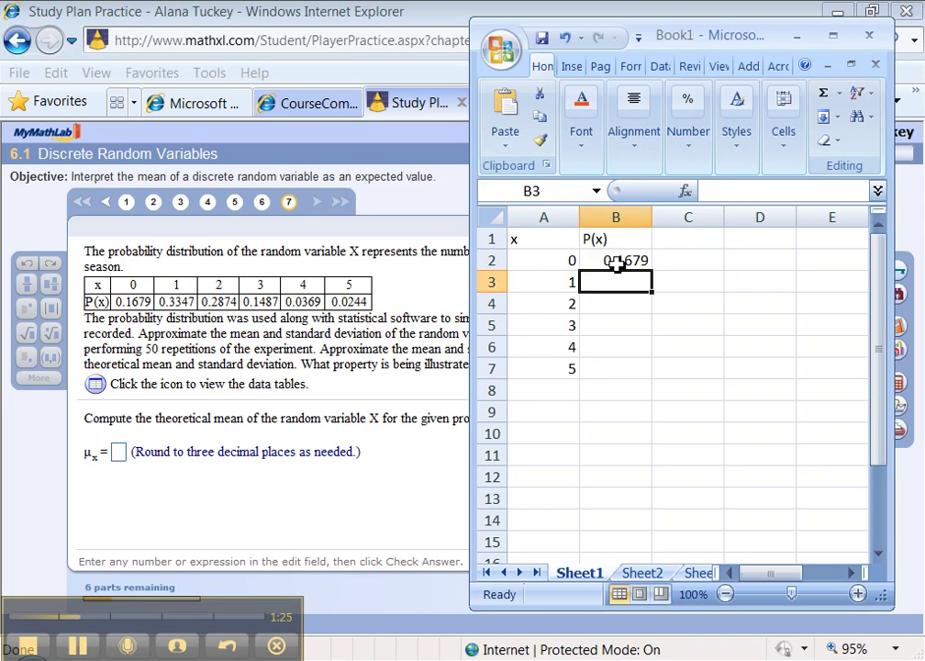
{"action": "type", "text": "0.3347"}
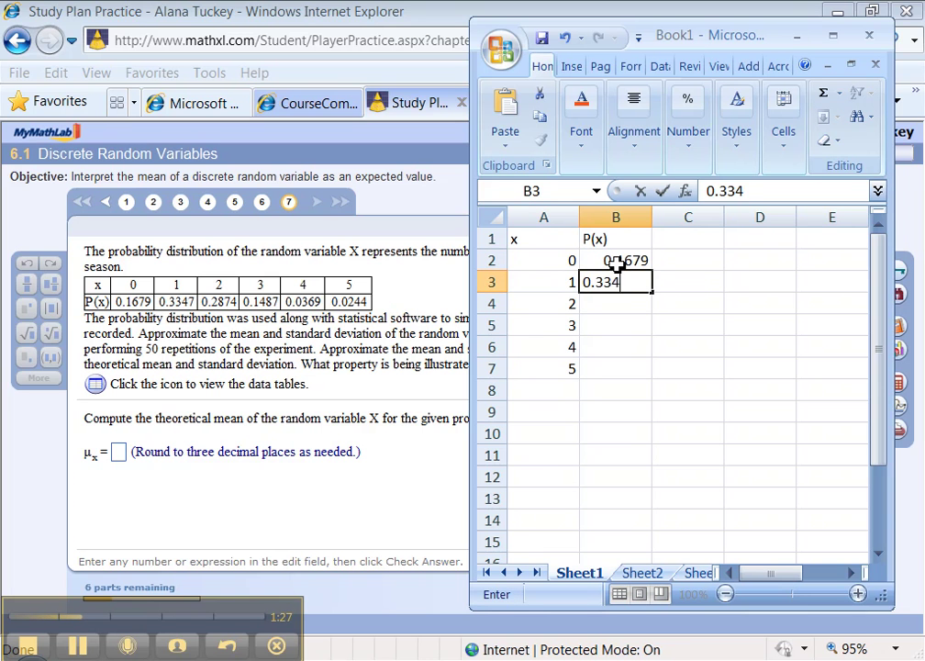
{"action": "key", "text": "Return"}
{"action": "type", "text": "0.2"}
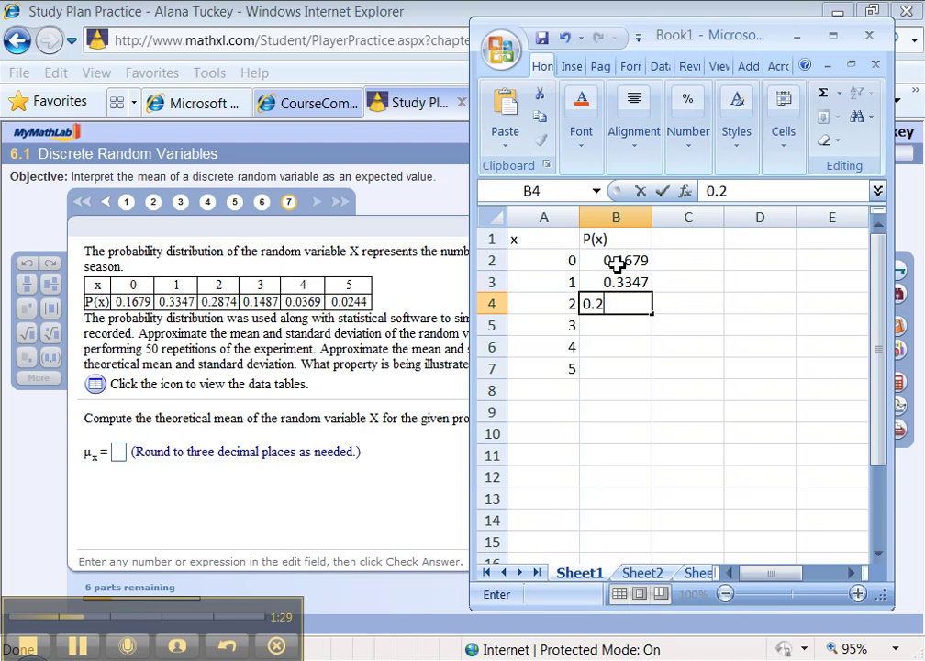
{"action": "type", "text": "874"}
{"action": "key", "text": "Return"}
{"action": "type", "text": "0"}
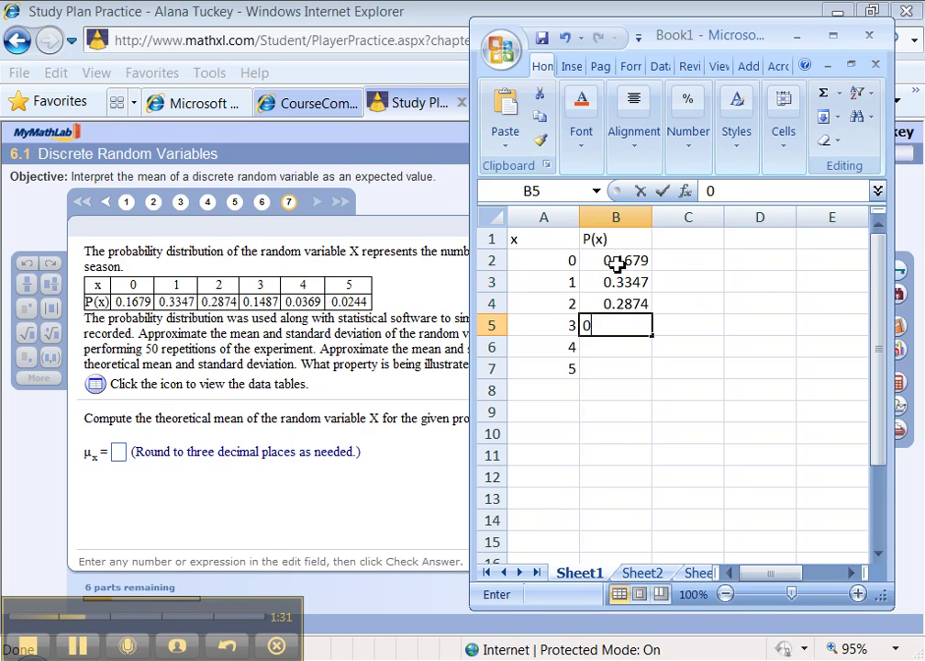
{"action": "type", "text": ".1487"}
{"action": "key", "text": "Return"}
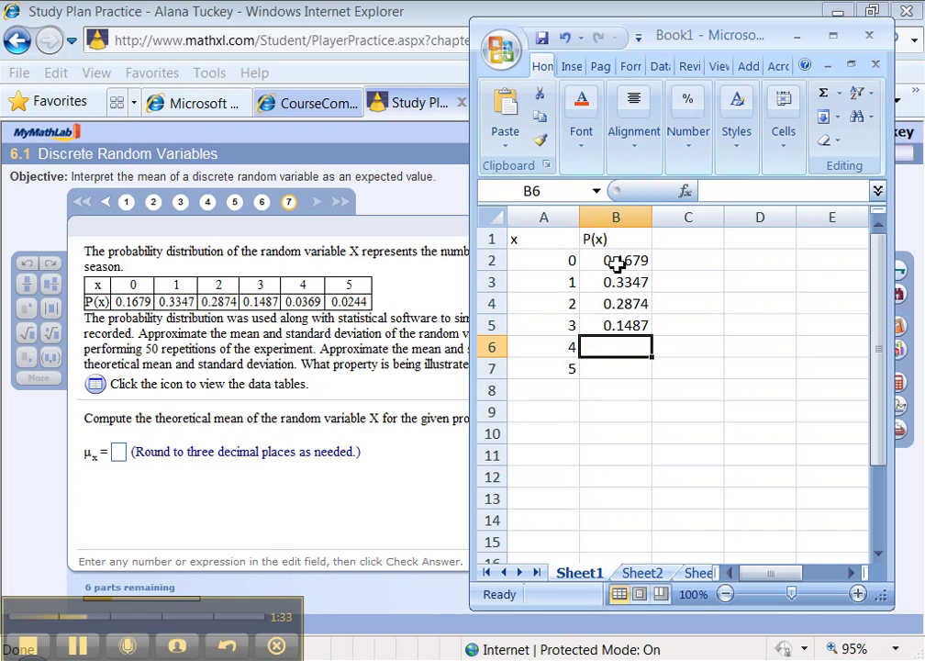
{"action": "type", "text": "0.039"}
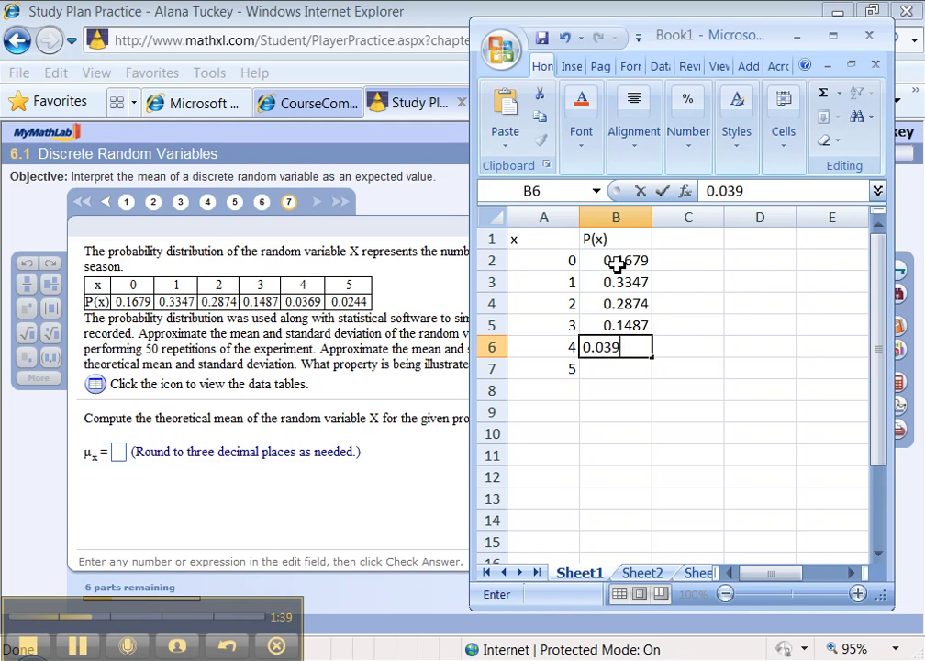
{"action": "key", "text": "Return"}
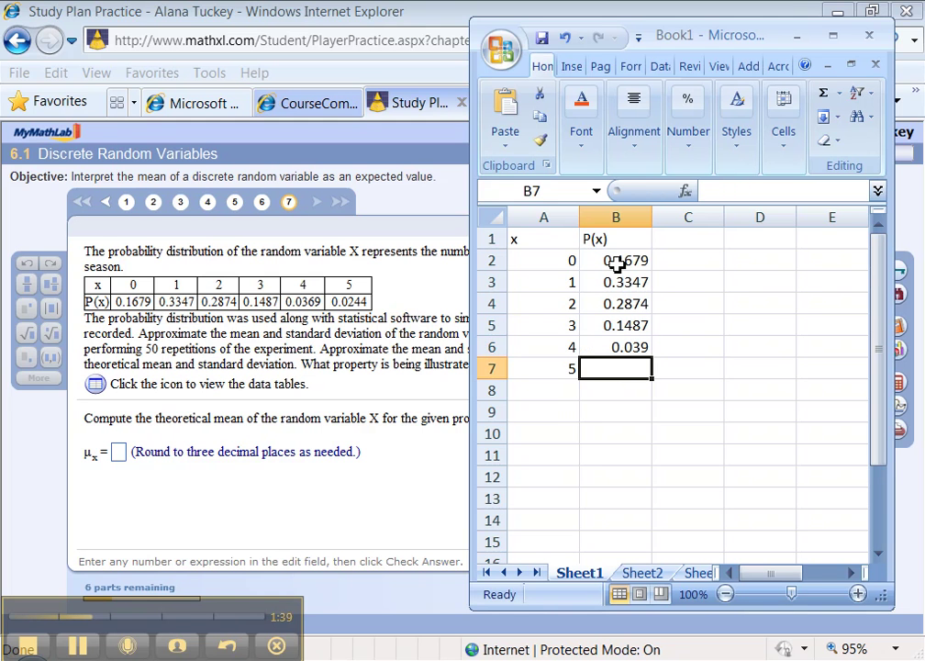
{"action": "type", "text": "0.0244"}
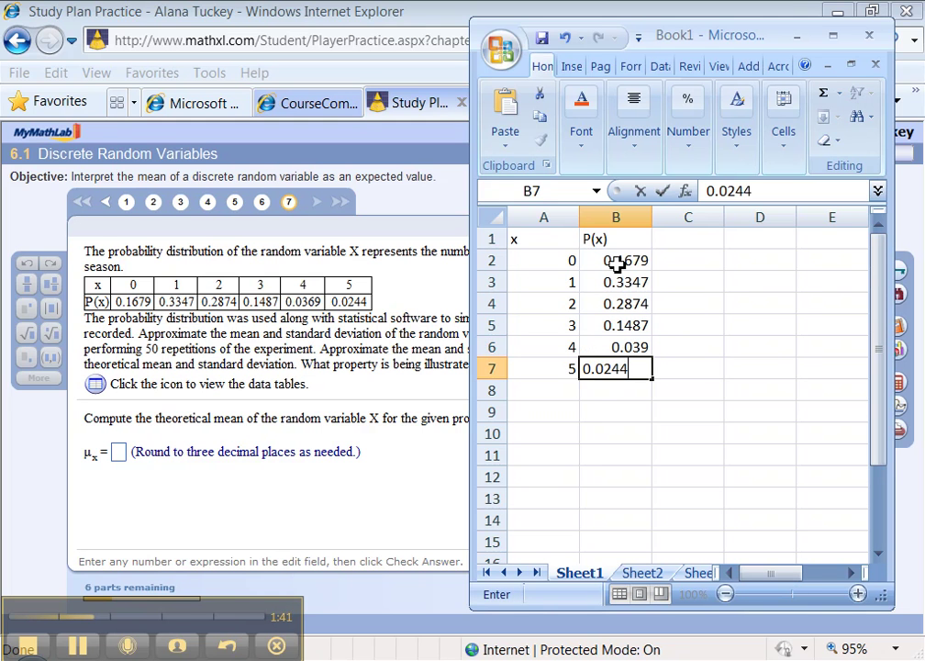
{"action": "key", "text": "Return"}
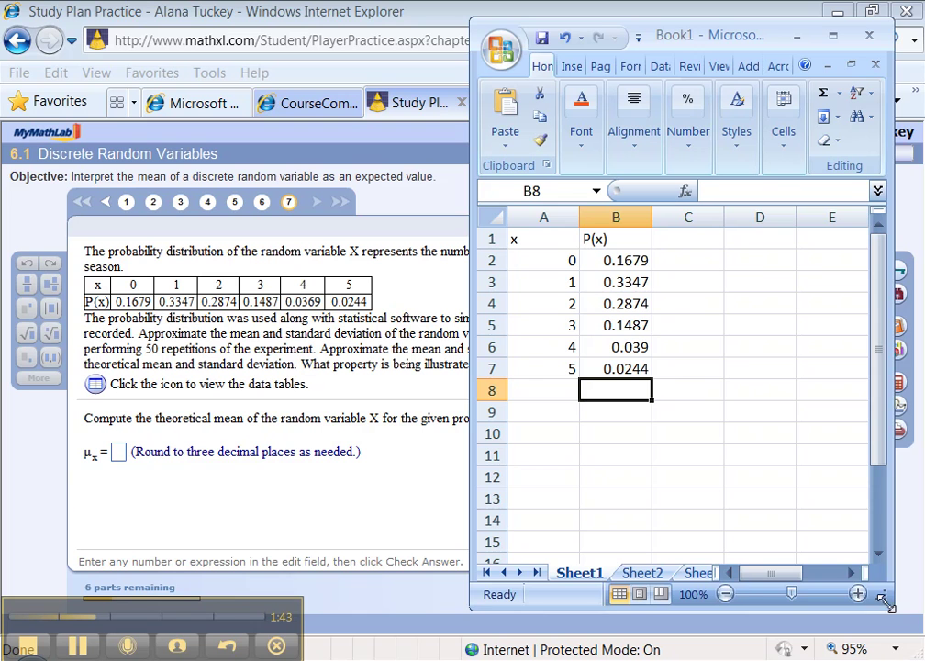
{"action": "left_click_drag", "start_coordinate": [892, 607], "coordinate": [912, 633]}
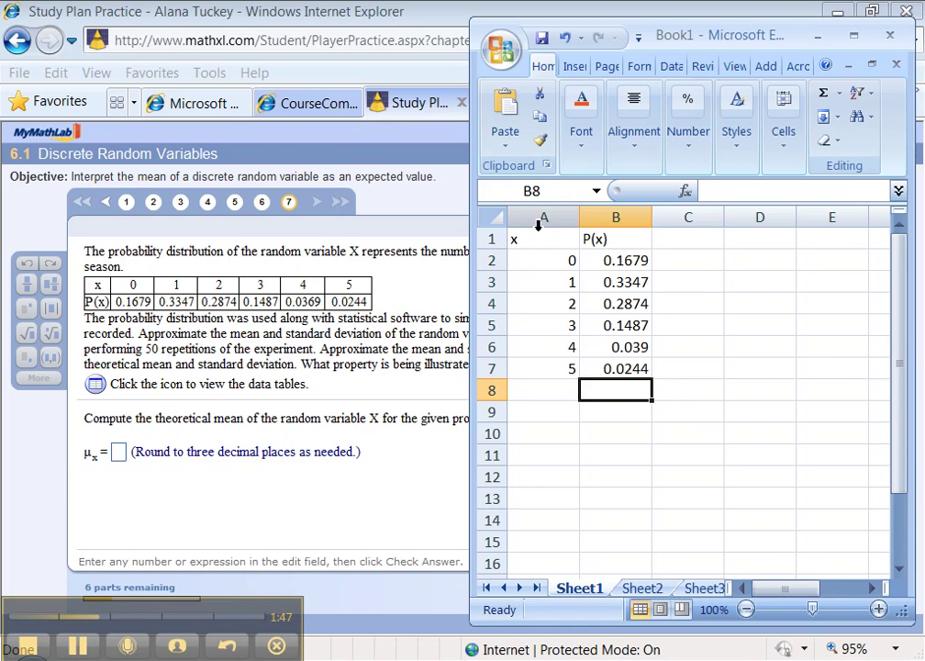
- Head column C as x*P(x) and enter =A2*B2 in C2
{"action": "left_click", "coordinate": [678, 244]}
{"action": "type", "text": "x*P(x"}
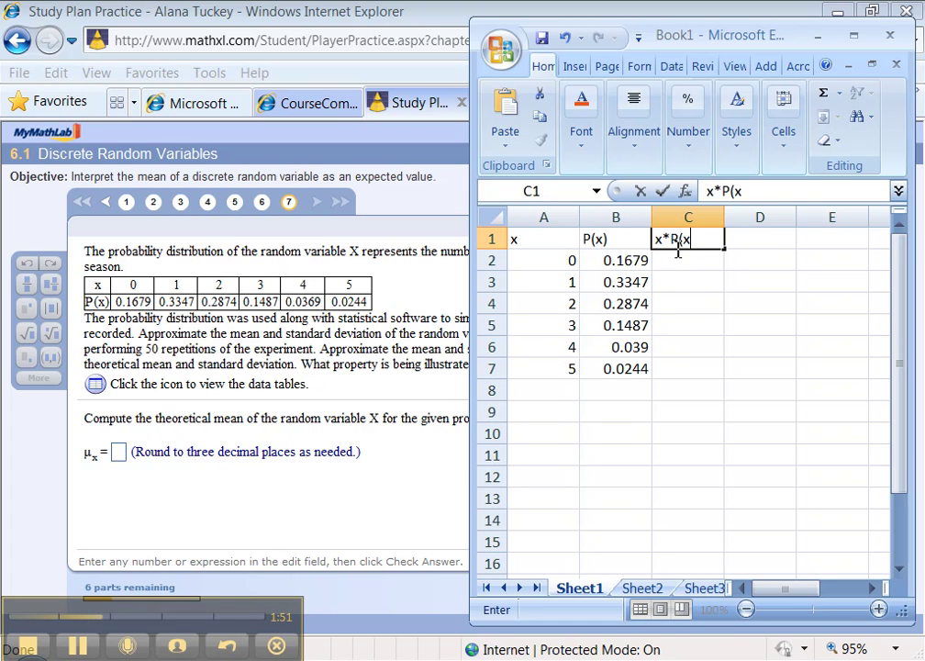
{"action": "key", "text": "Return"}
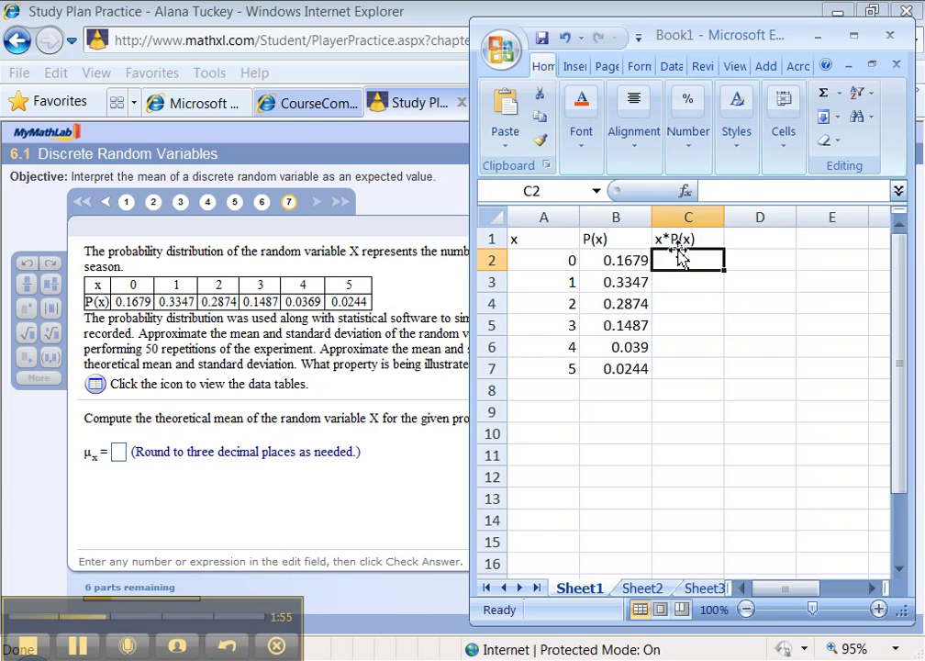
{"action": "type", "text": "="}
{"action": "left_click", "coordinate": [548, 262]}
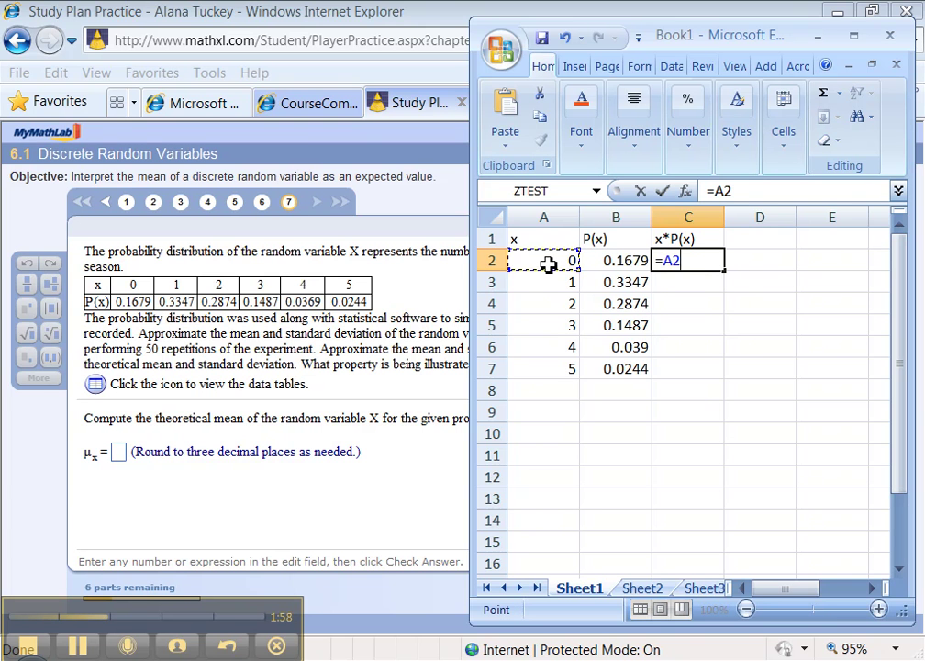
{"action": "type", "text": "*"}
{"action": "left_click", "coordinate": [620, 263]}
{"action": "key", "text": "Return"}
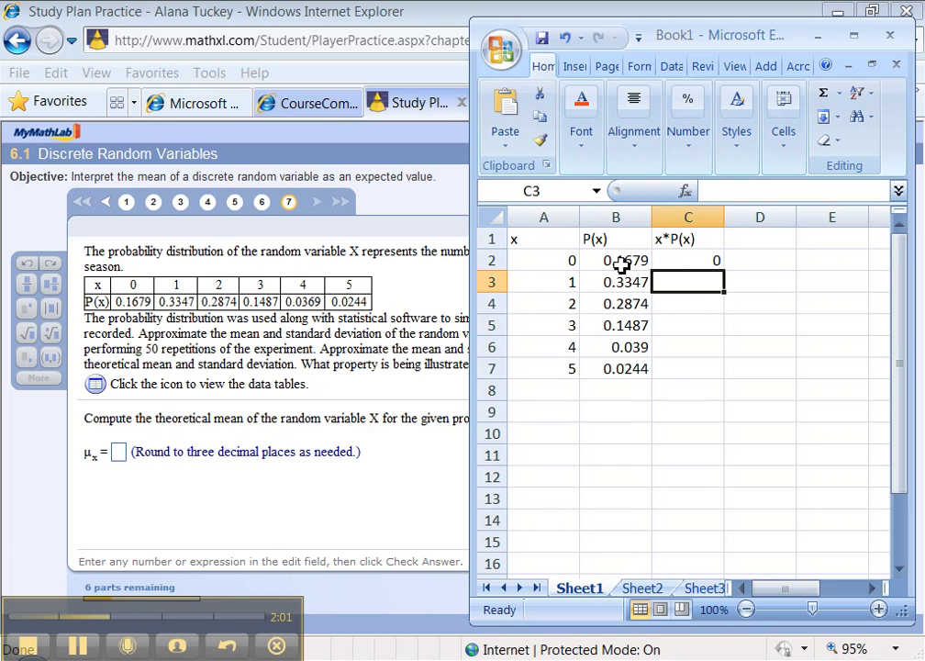
- Fill the product formula down from C2 to C7
{"action": "left_click", "coordinate": [689, 263]}
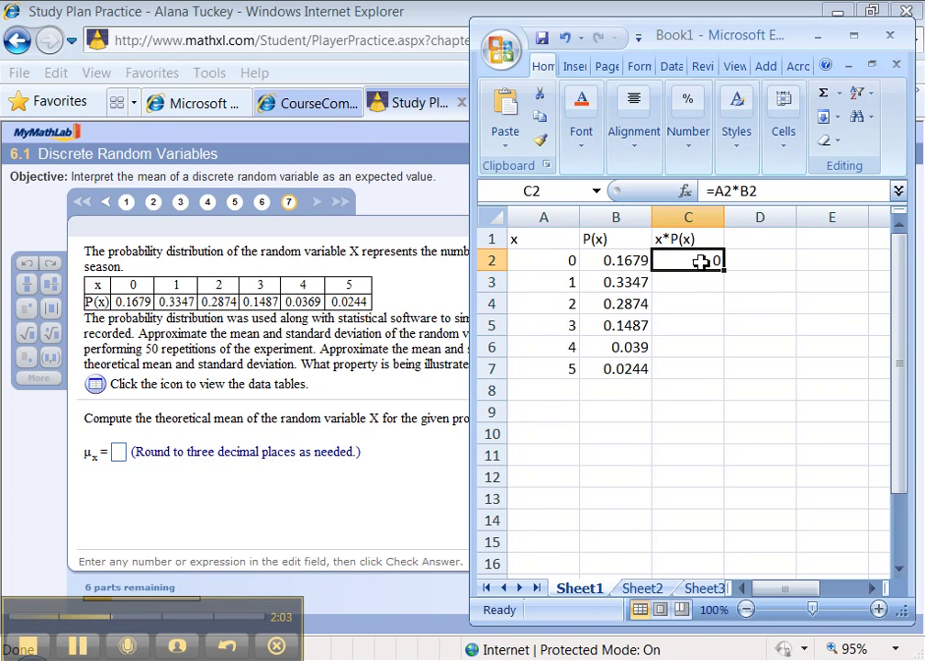
{"action": "left_click_drag", "start_coordinate": [724, 270], "coordinate": [724, 378]}
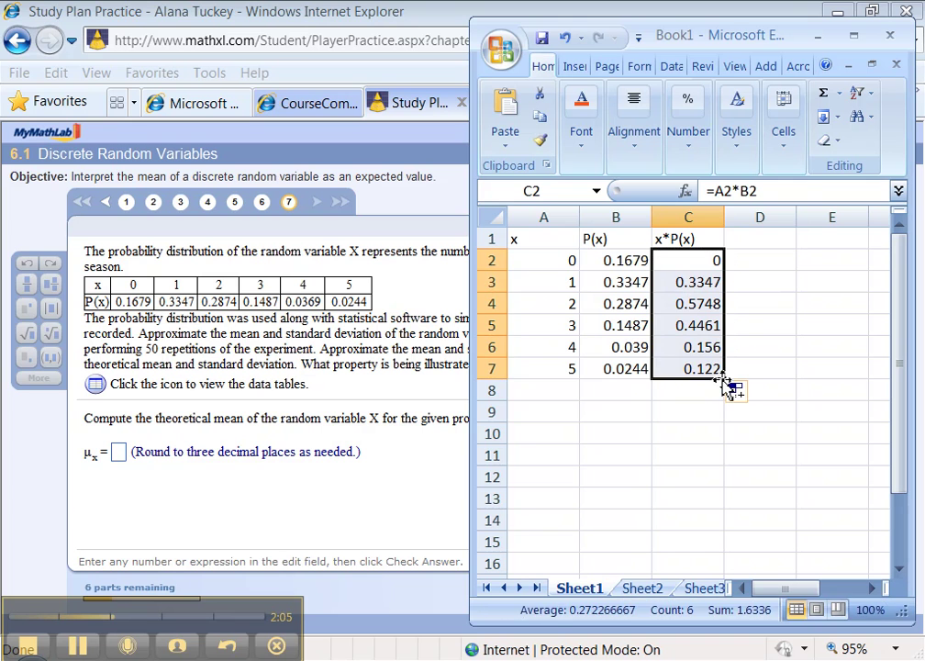
{"action": "left_click", "coordinate": [638, 396]}
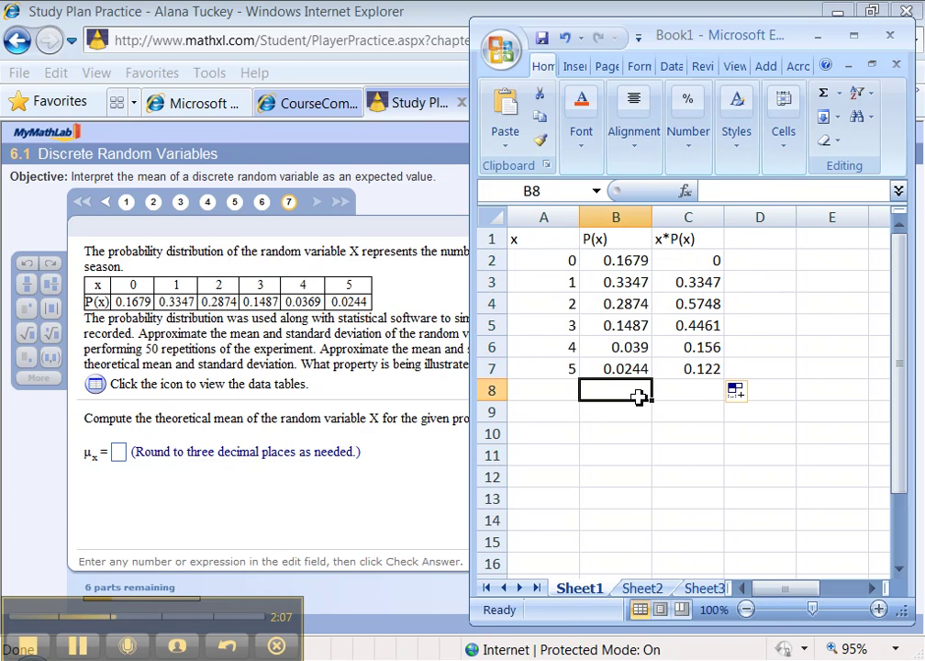
- Total the probabilities with =SUM(B2:B7) in B8 and label A8 'SUM'
{"action": "type", "text": "=Sum("}
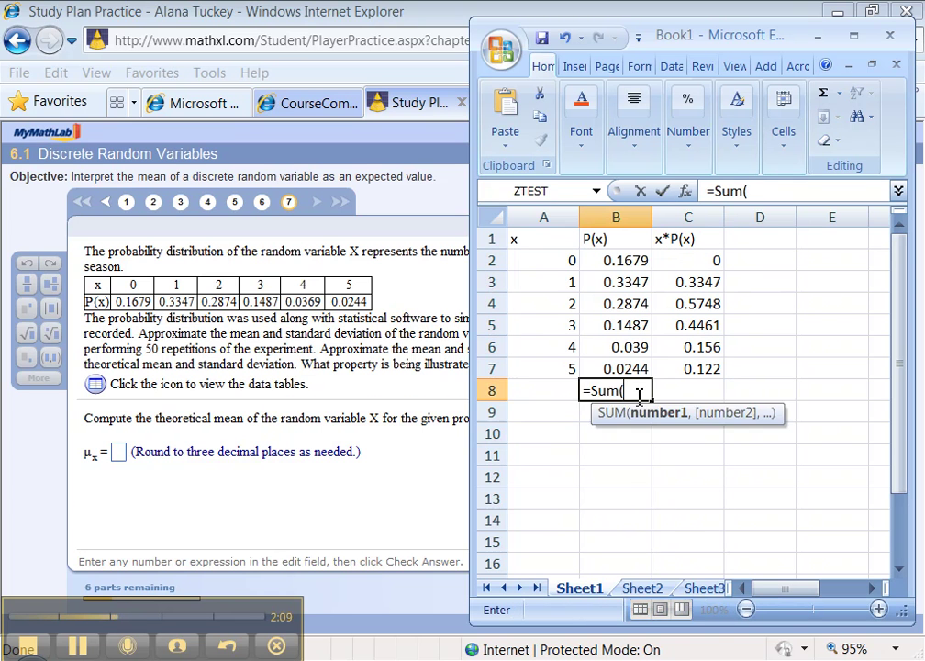
{"action": "left_click_drag", "start_coordinate": [636, 255], "coordinate": [628, 363]}
{"action": "key", "text": "Return"}
{"action": "key", "text": "Left"}
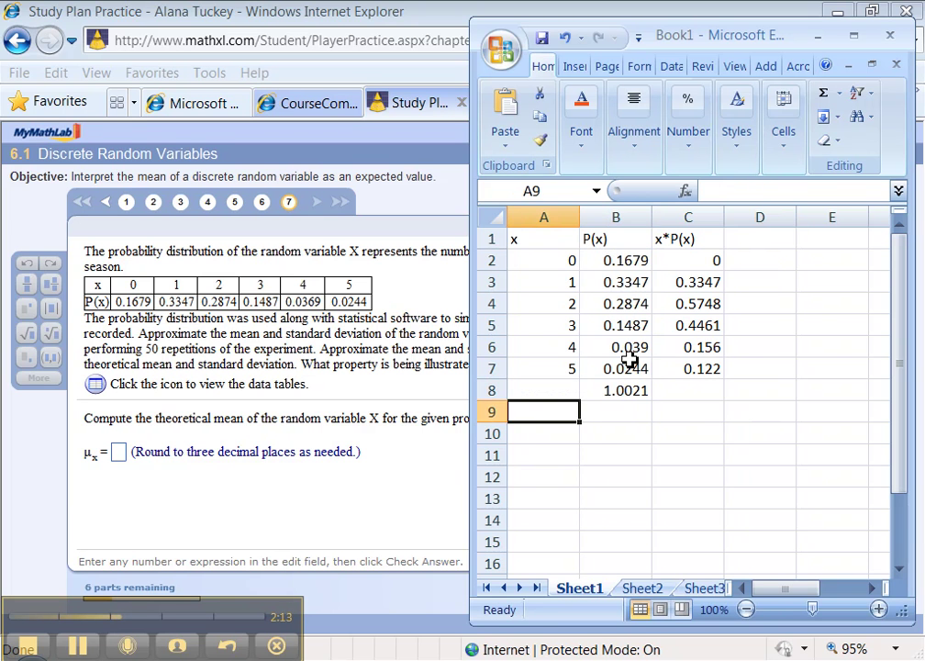
{"action": "key", "text": "Up"}
{"action": "type", "text": "SUM"}
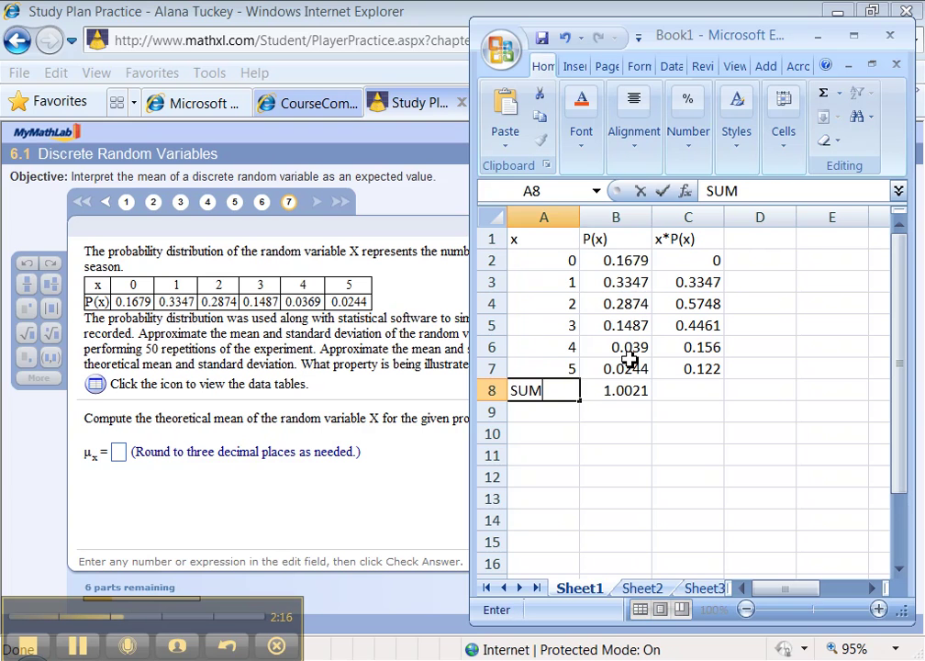
{"action": "key", "text": "Tab"}
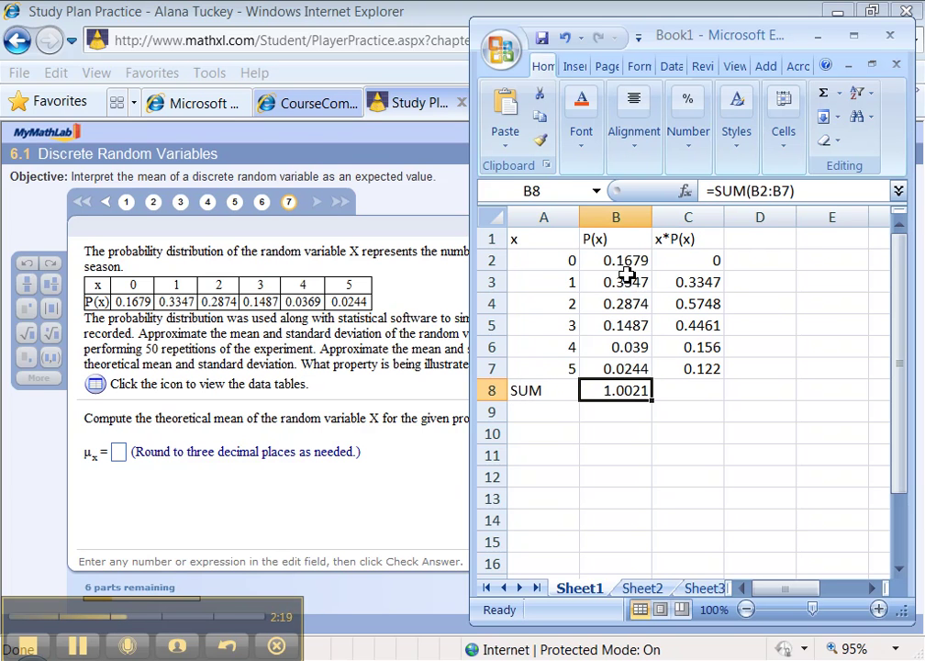
- Correct the x=4 probability in B6 from 0.039 to 0.0369
{"action": "left_click", "coordinate": [617, 349]}
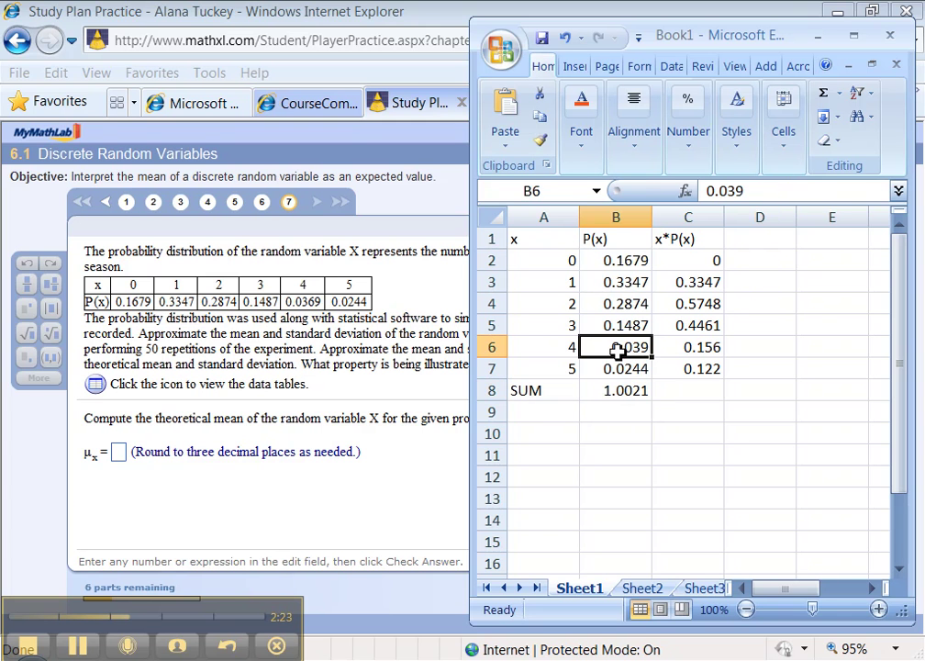
{"action": "left_click", "coordinate": [740, 194]}
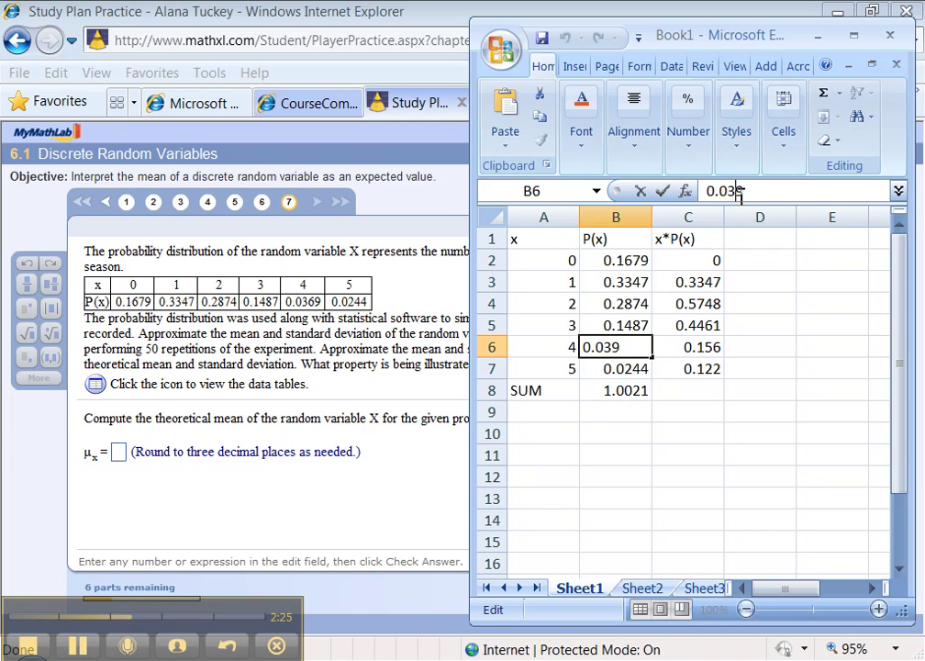
{"action": "type", "text": "6"}
{"action": "key", "text": "Return"}
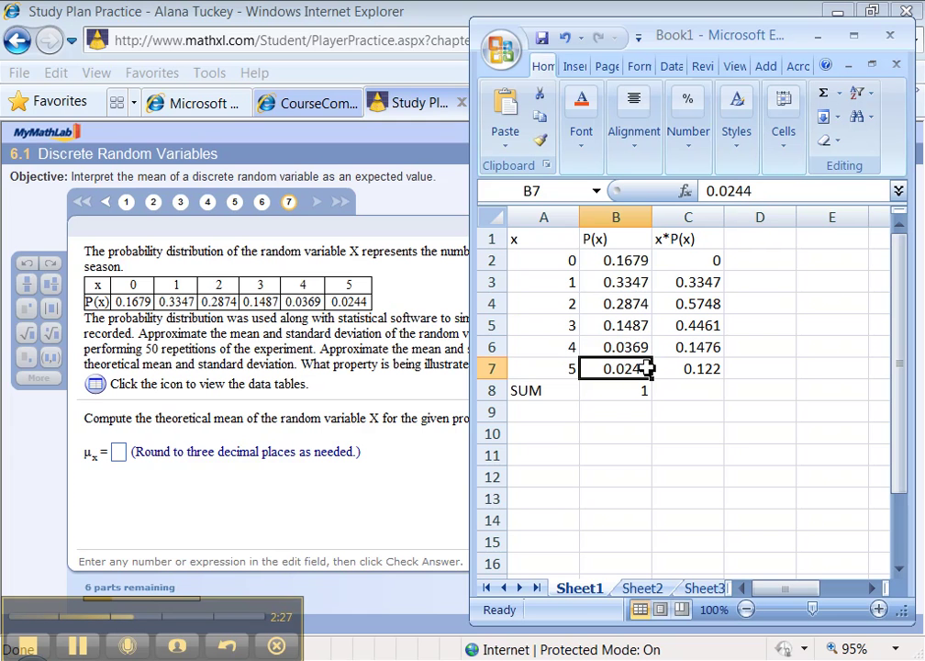
- Copy the SUM formula into C8, giving 1.6252, and bold row A8:C8
{"action": "left_click", "coordinate": [606, 395]}
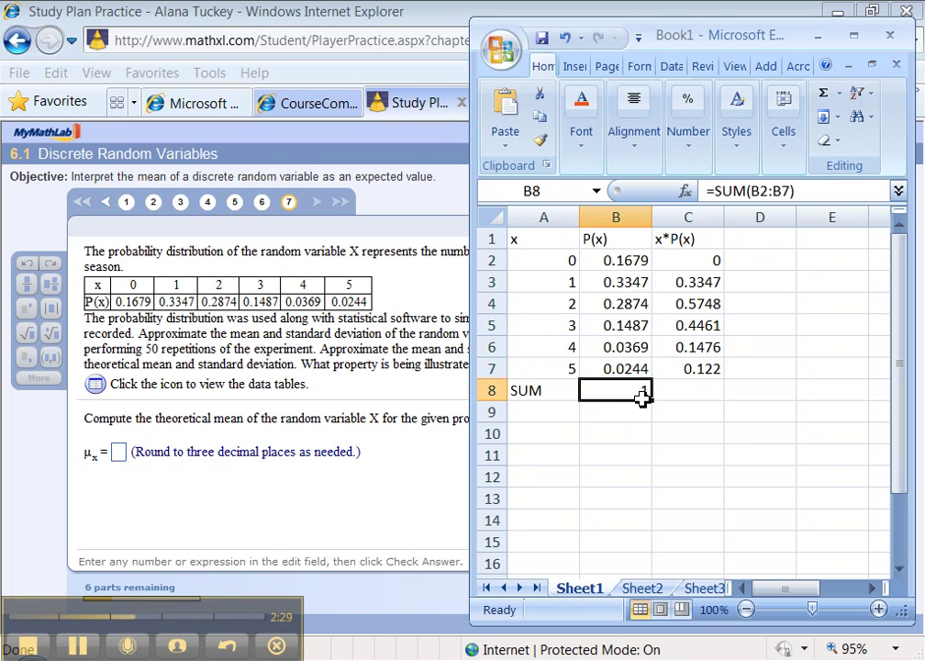
{"action": "left_click_drag", "start_coordinate": [651, 401], "coordinate": [704, 393]}
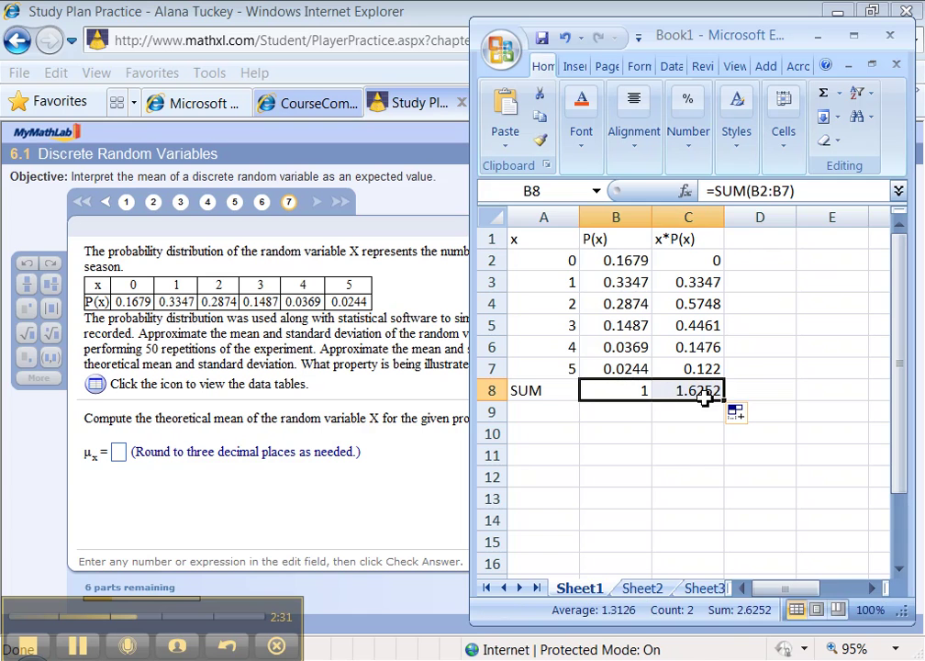
{"action": "left_click_drag", "start_coordinate": [532, 389], "coordinate": [667, 393]}
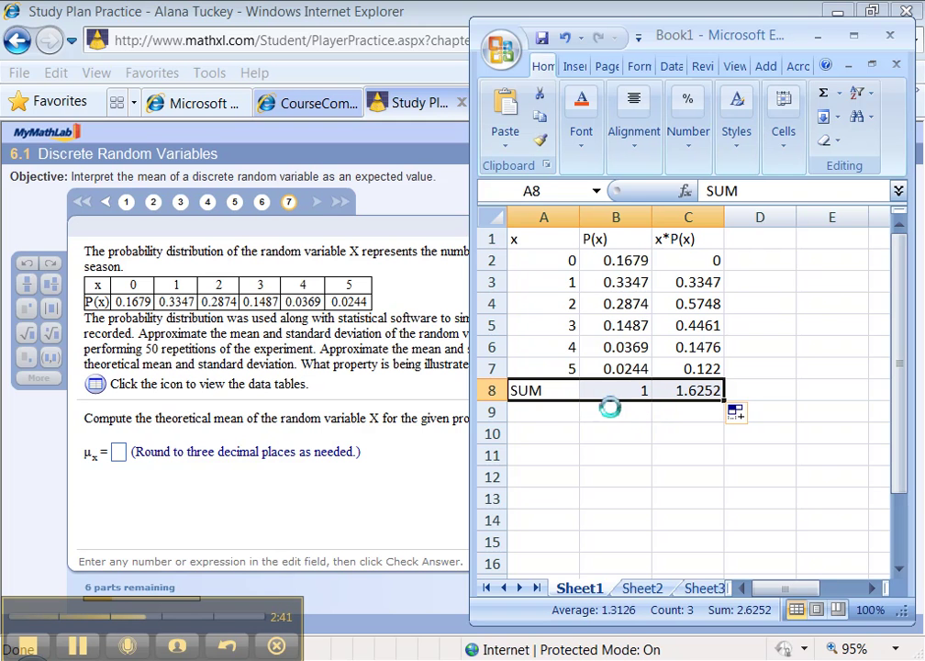
{"action": "key", "text": "ctrl+b"}
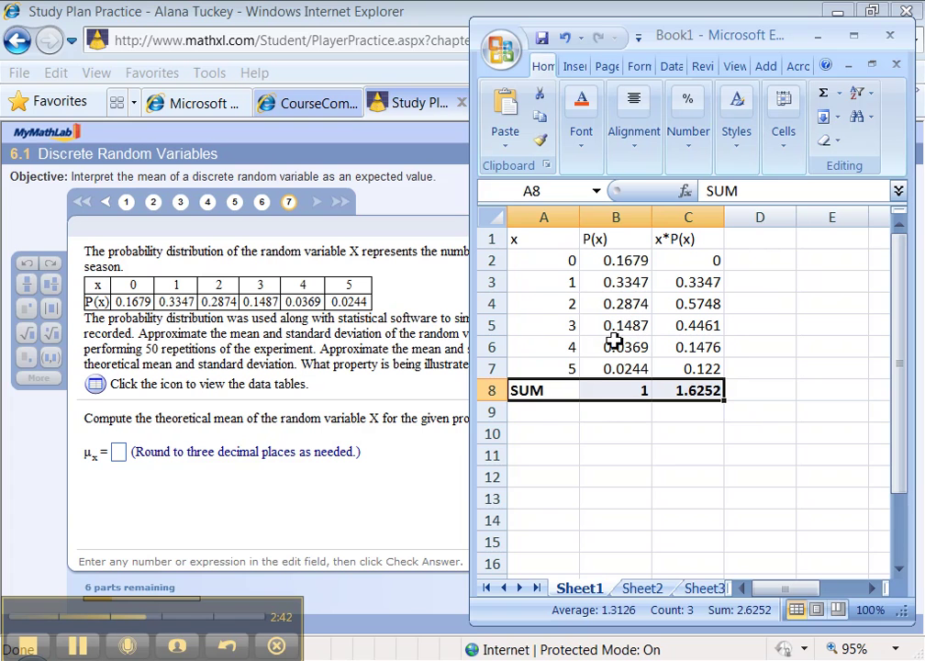
{"action": "left_click", "coordinate": [680, 392]}
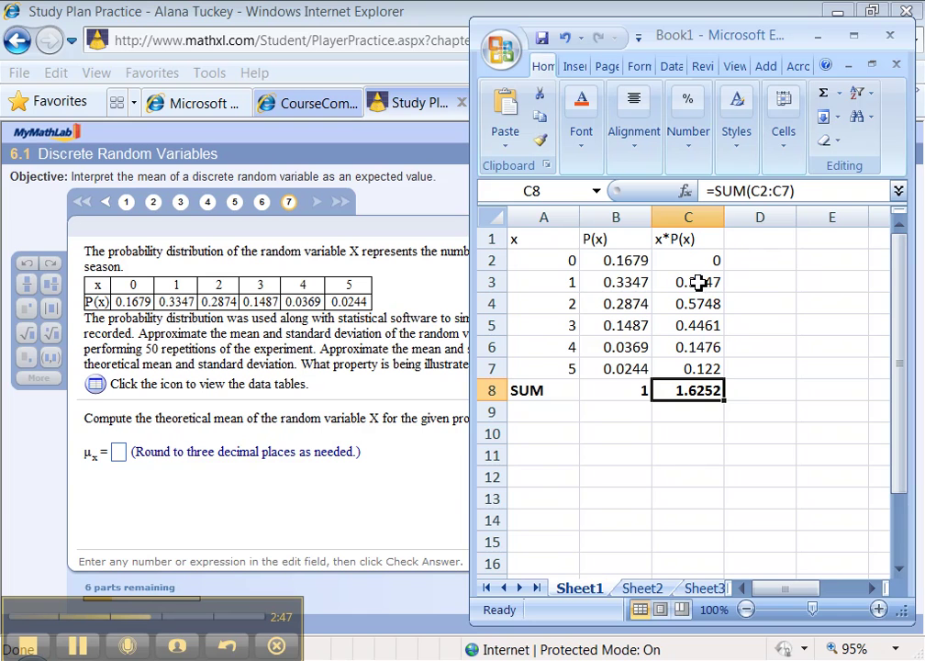
{"action": "left_click", "coordinate": [740, 392]}
- Label C9 'MEAN', then bold C8:C9 and fill both cells yellow
{"action": "left_click", "coordinate": [689, 410]}
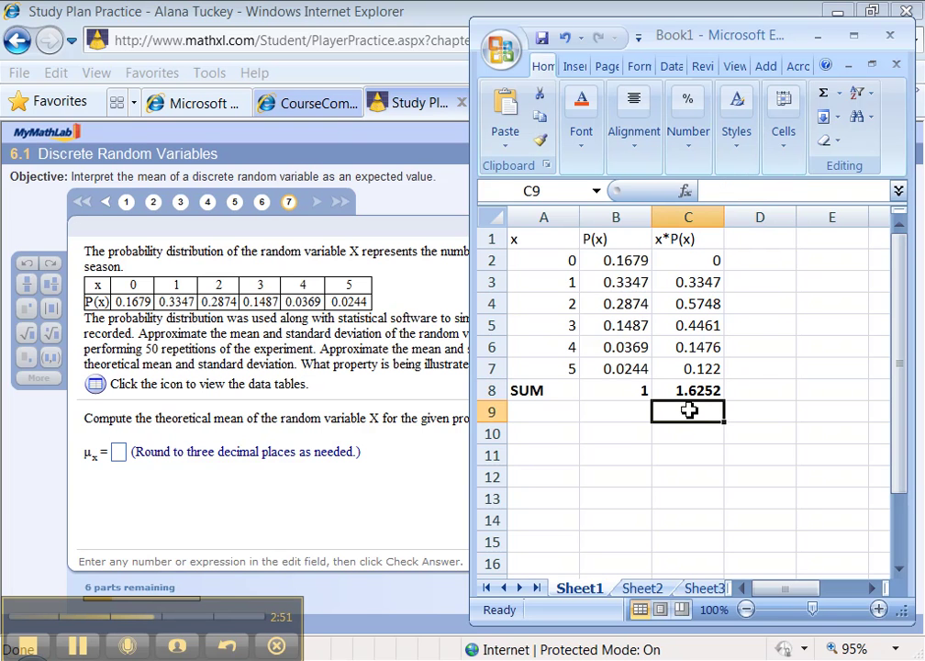
{"action": "type", "text": "MEAN"}
{"action": "key", "text": "Return"}
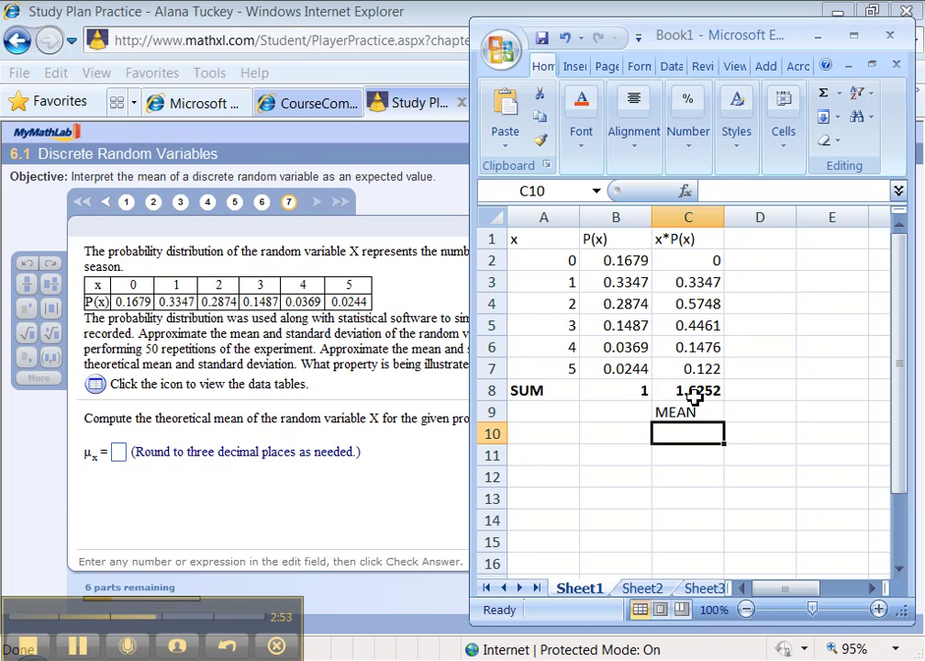
{"action": "left_click_drag", "start_coordinate": [688, 385], "coordinate": [693, 415]}
{"action": "key", "text": "ctrl+b"}
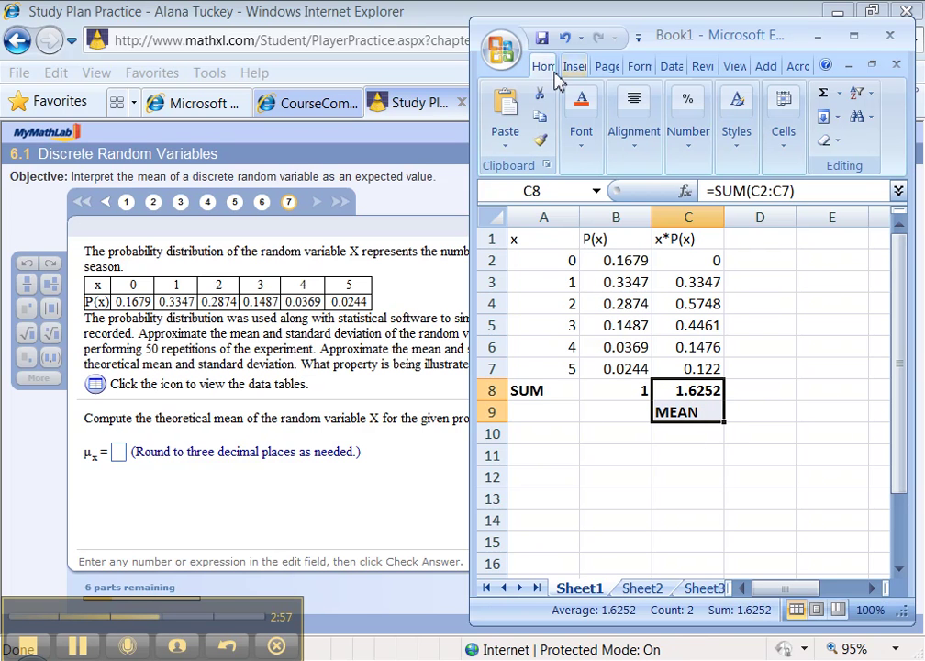
{"action": "left_click", "coordinate": [581, 138]}
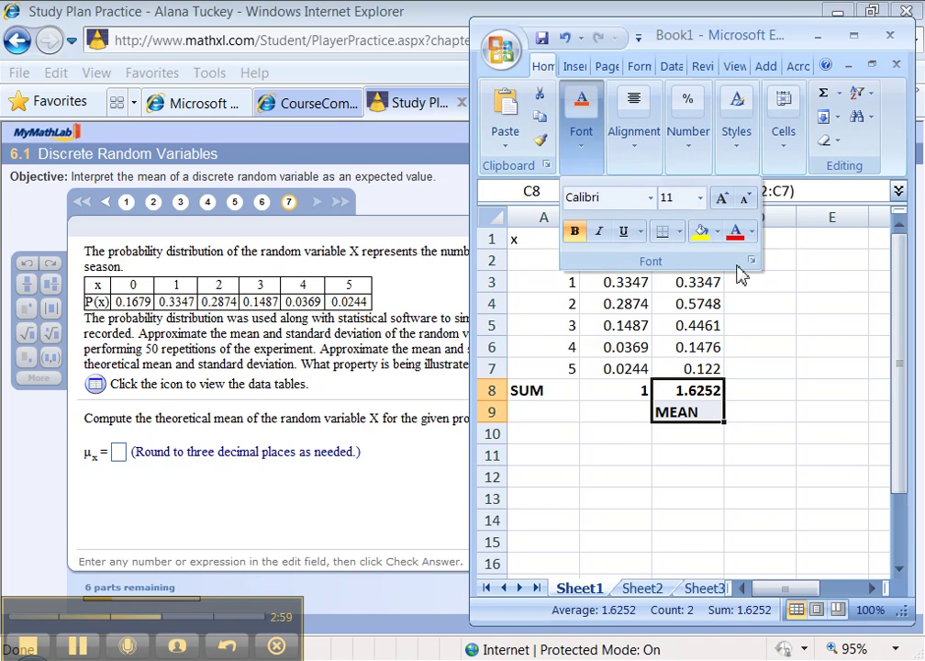
{"action": "left_click", "coordinate": [703, 230]}
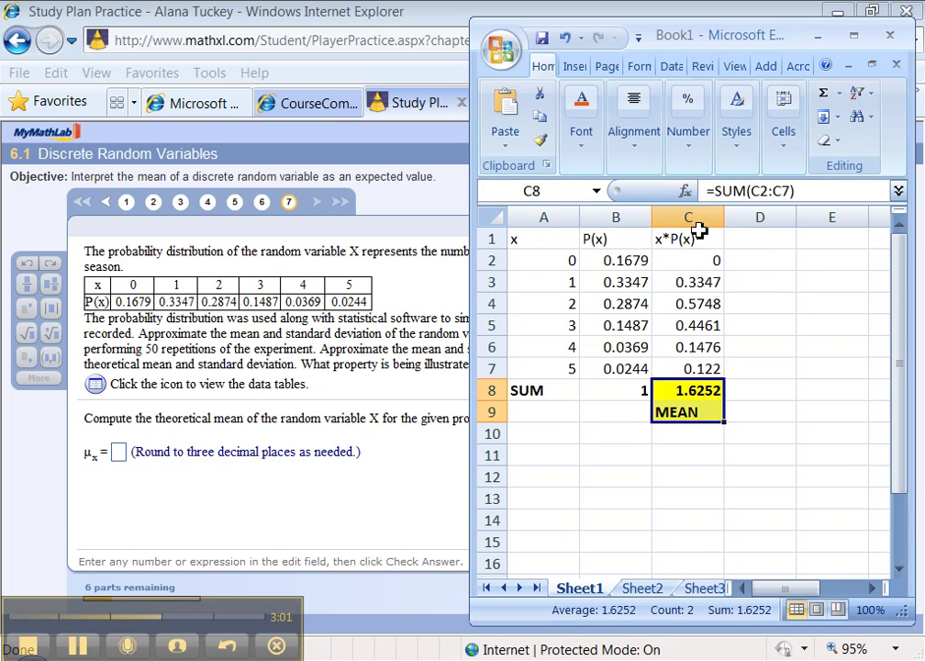
{"action": "left_click", "coordinate": [858, 38]}
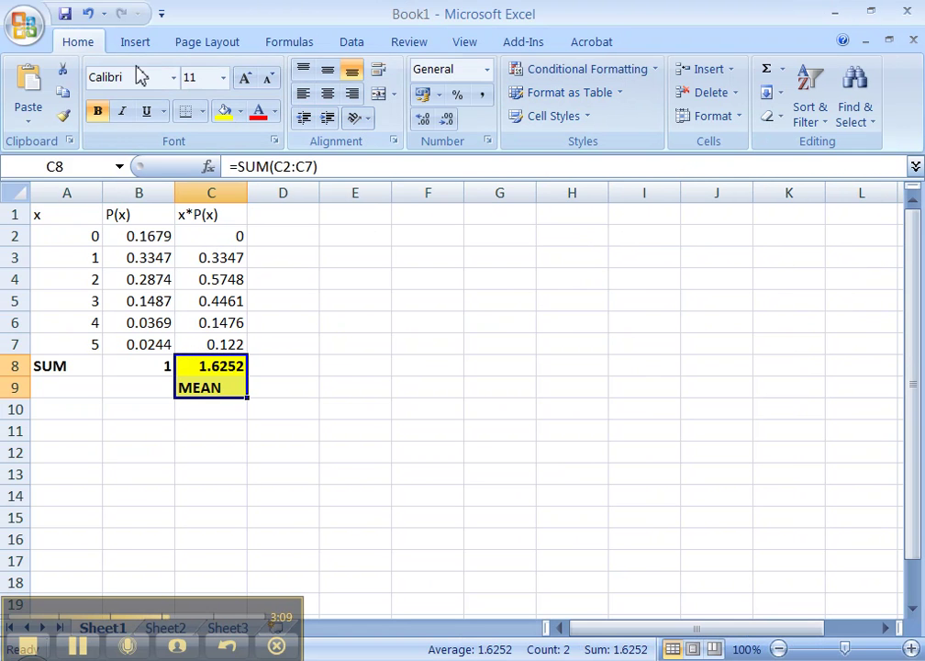
{"action": "left_click", "coordinate": [872, 13]}
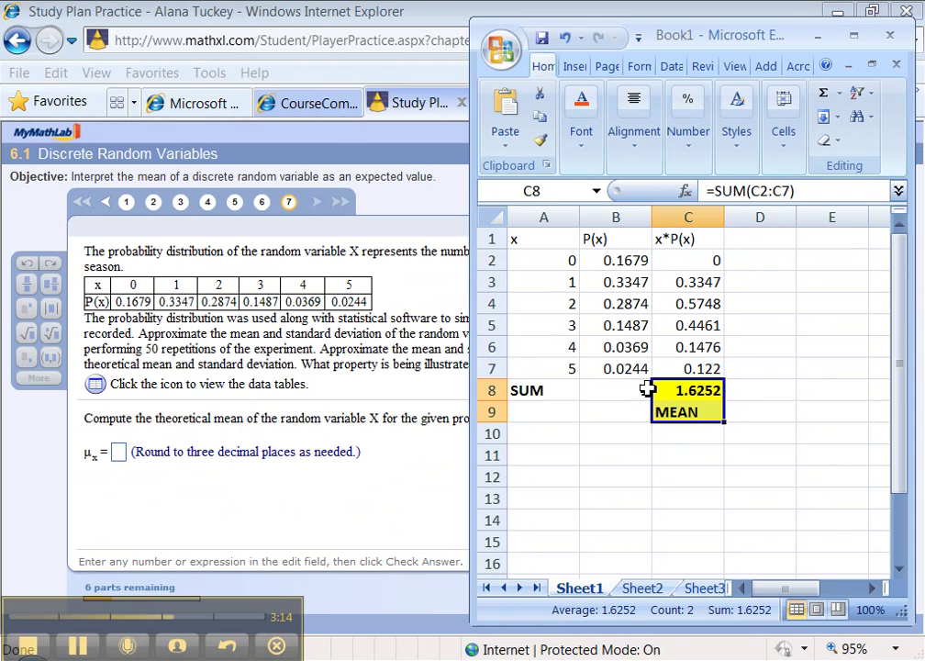
{"action": "left_click", "coordinate": [687, 455]}
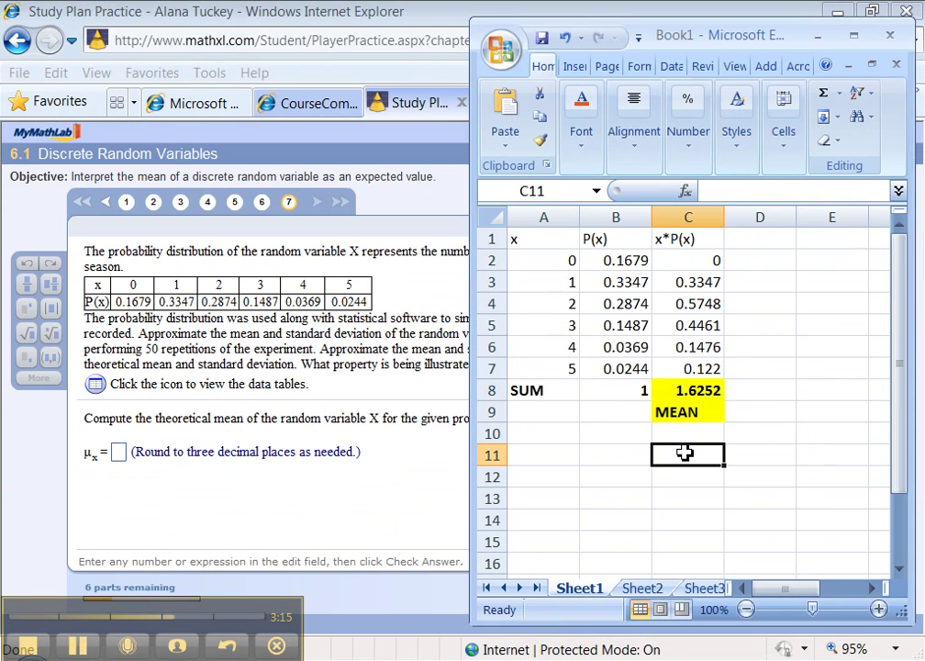
- Submit 1.6252 as the theoretical mean and dismiss the incorrect feedback
{"action": "left_click", "coordinate": [116, 455]}
{"action": "left_click", "coordinate": [117, 452]}
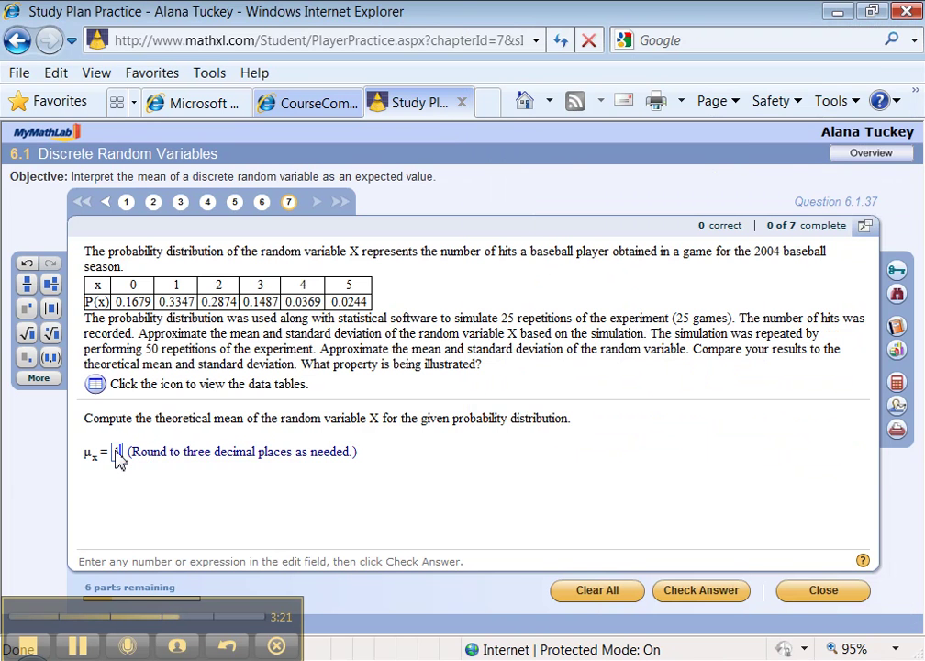
{"action": "type", "text": "1.6252"}
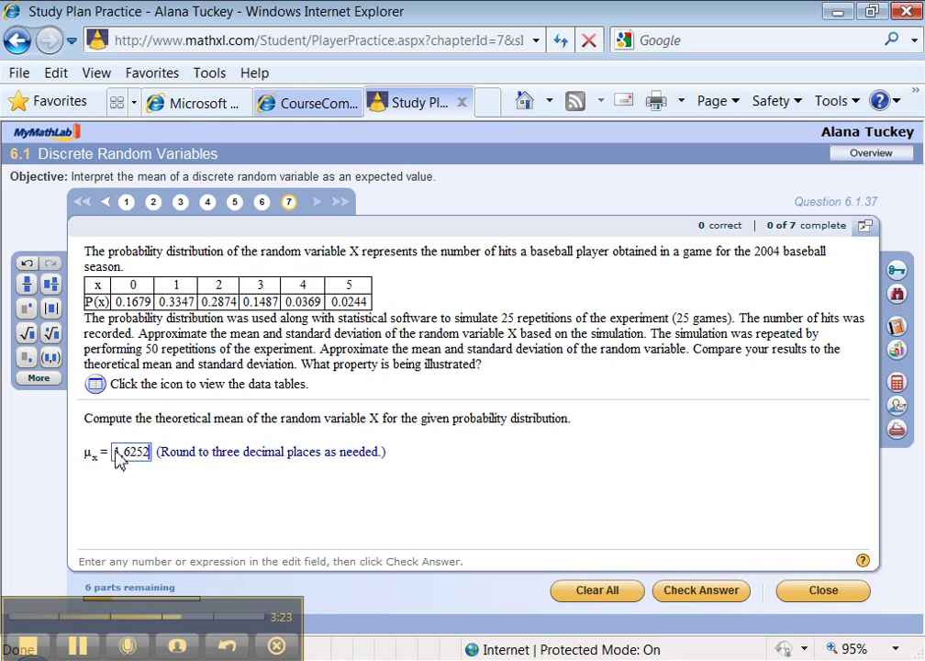
{"action": "key", "text": "Return"}
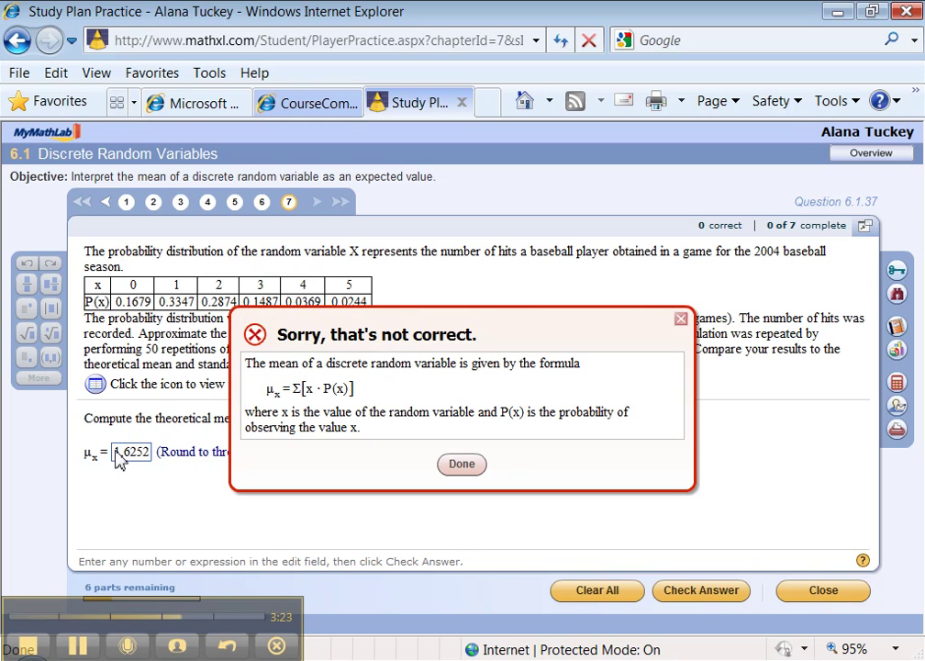
{"action": "left_click", "coordinate": [454, 472]}
- Resubmit the mean rounded to 1.625 and dismiss the success message
{"action": "key", "text": "alt+Tab"}
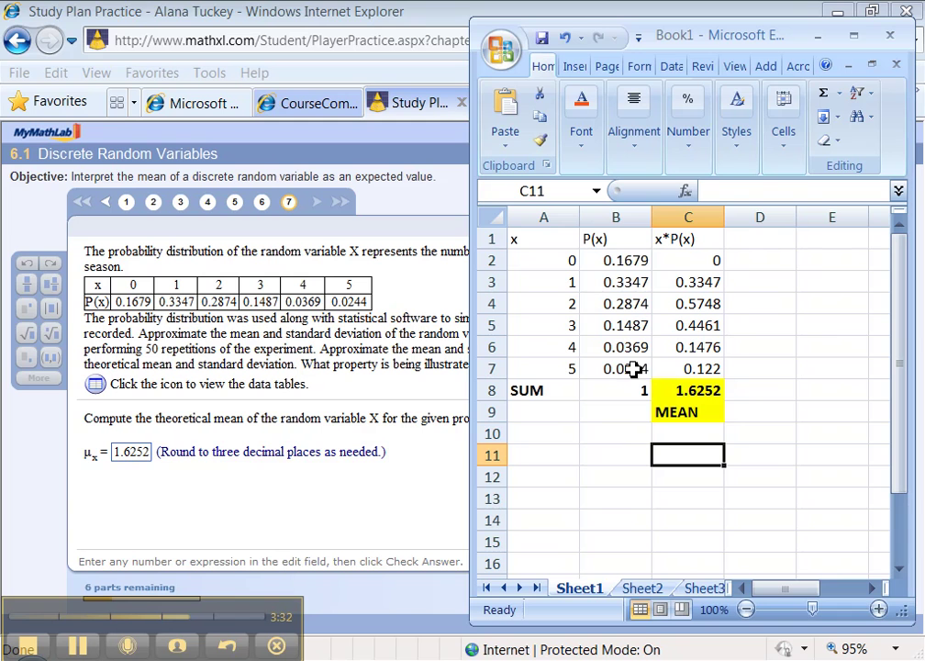
{"action": "left_click", "coordinate": [147, 461]}
{"action": "key", "text": "BackSpace"}
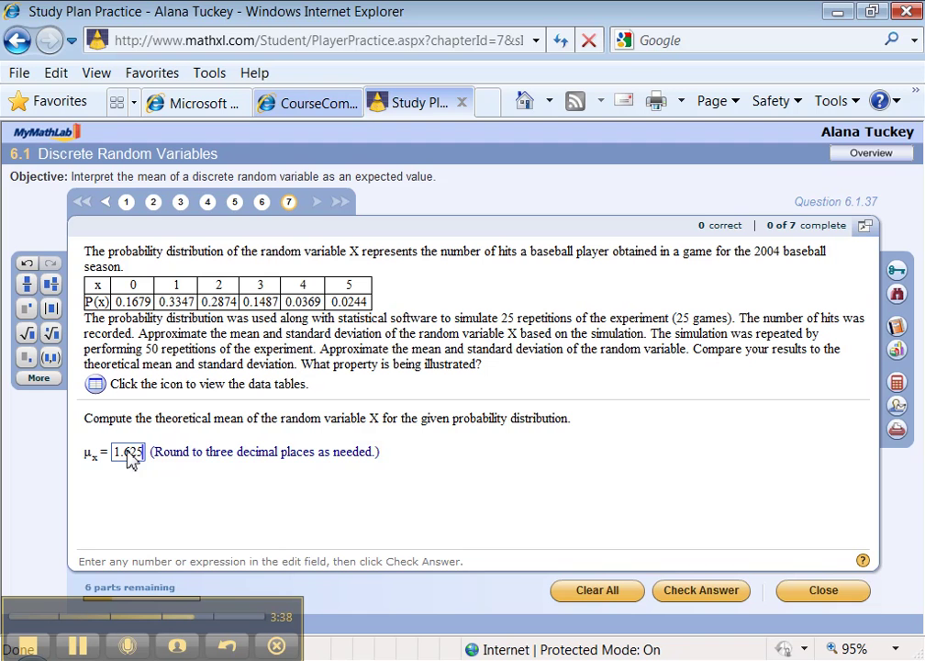
{"action": "key", "text": "Return"}
{"action": "left_click", "coordinate": [467, 423]}
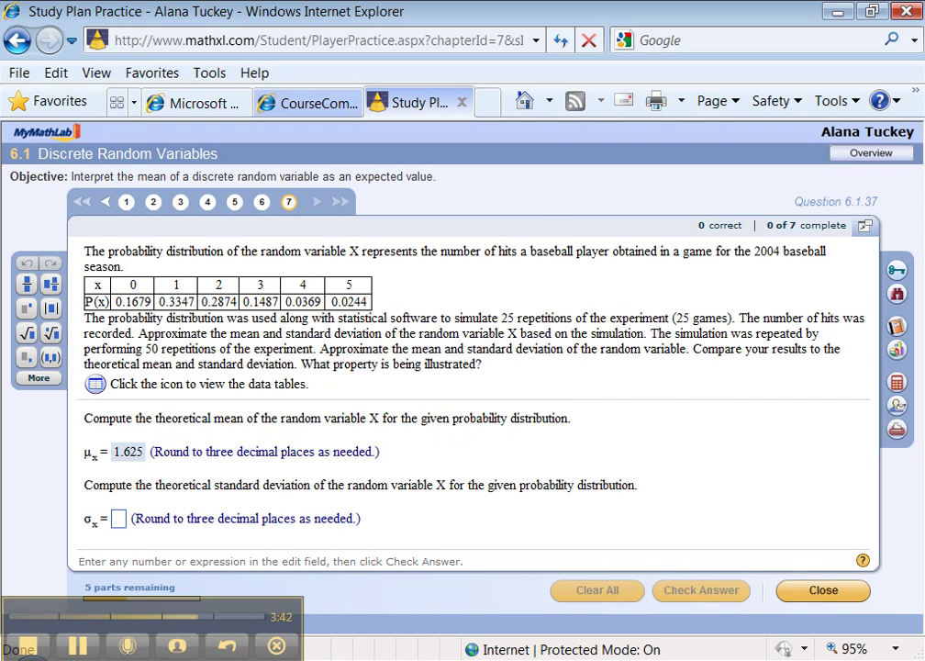
- Back in Excel, head column D as (x-mean)^2*P(x)
{"action": "key", "text": "alt+Tab"}
{"action": "left_click", "coordinate": [743, 254]}
{"action": "left_click", "coordinate": [751, 237]}
{"action": "type", "text": "(x"}
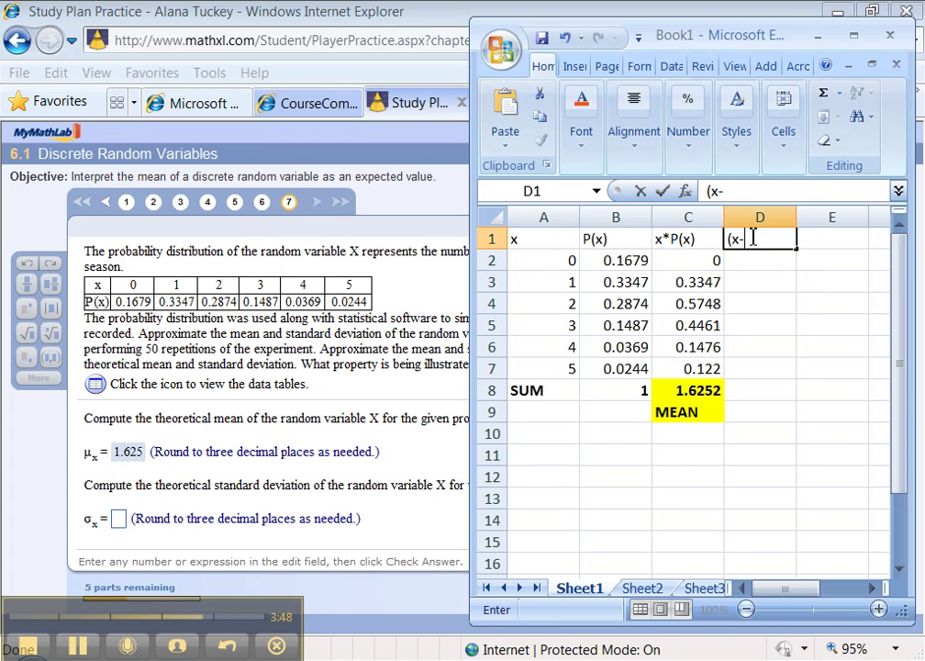
{"action": "type", "text": "-mea"}
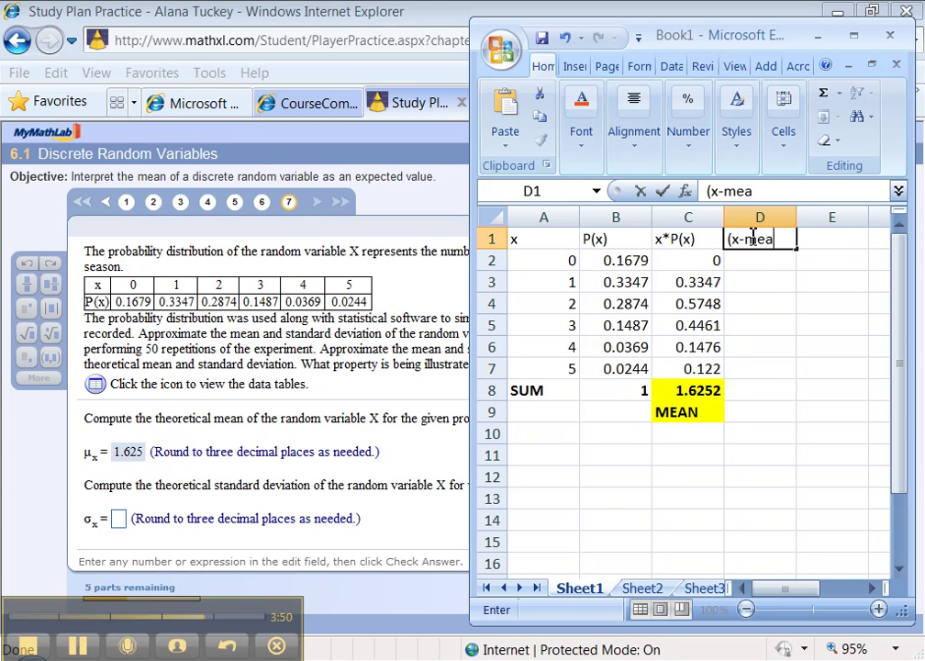
{"action": "type", "text": "n)^2"}
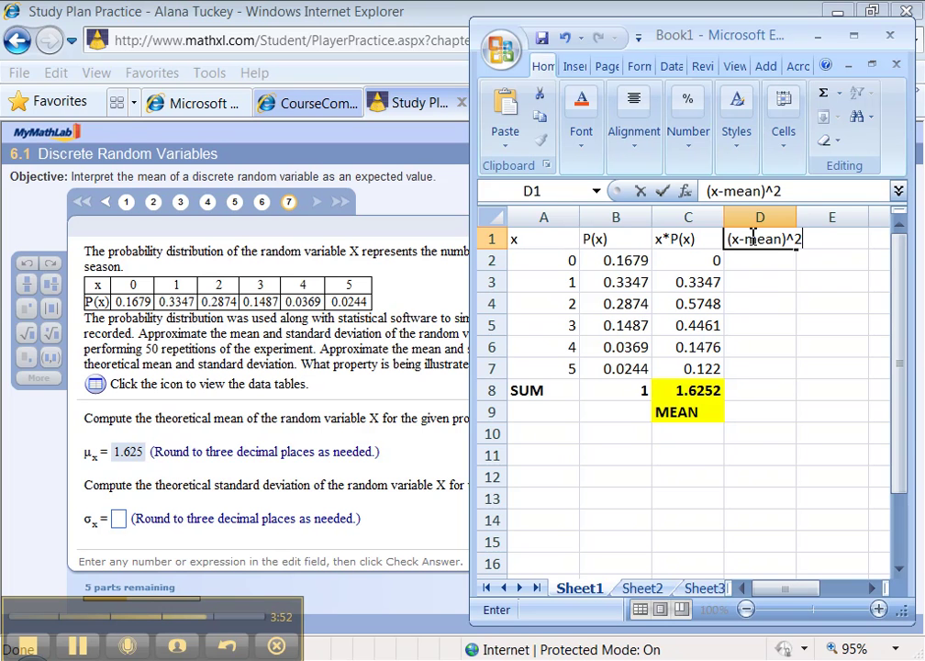
{"action": "type", "text": "*P(x)"}
{"action": "key", "text": "Return"}
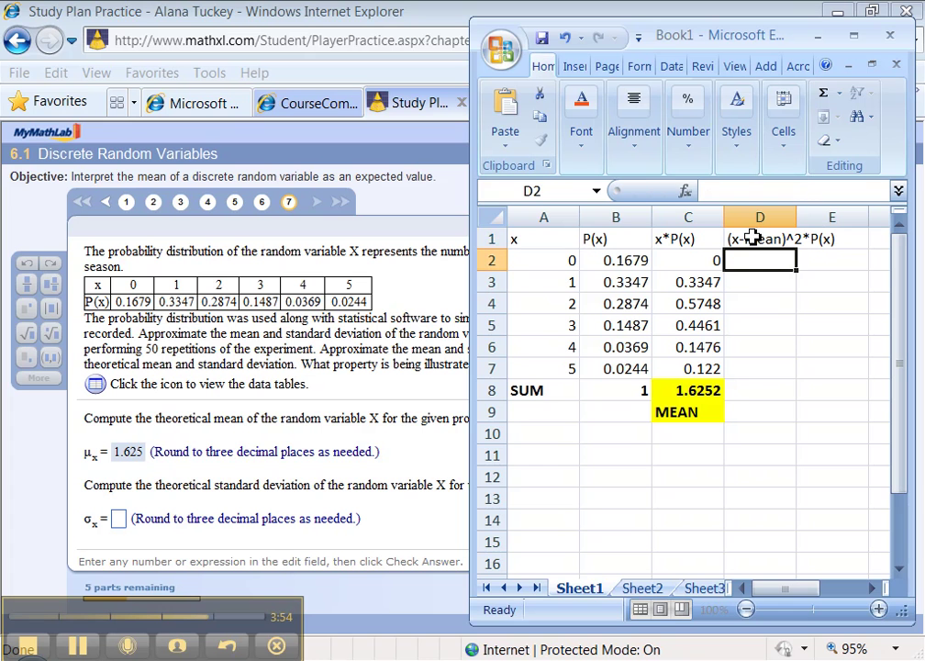
- Enter =(A2-$C$8)^2*B2 in D2 and fill it down to D7
{"action": "type", "text": "="}
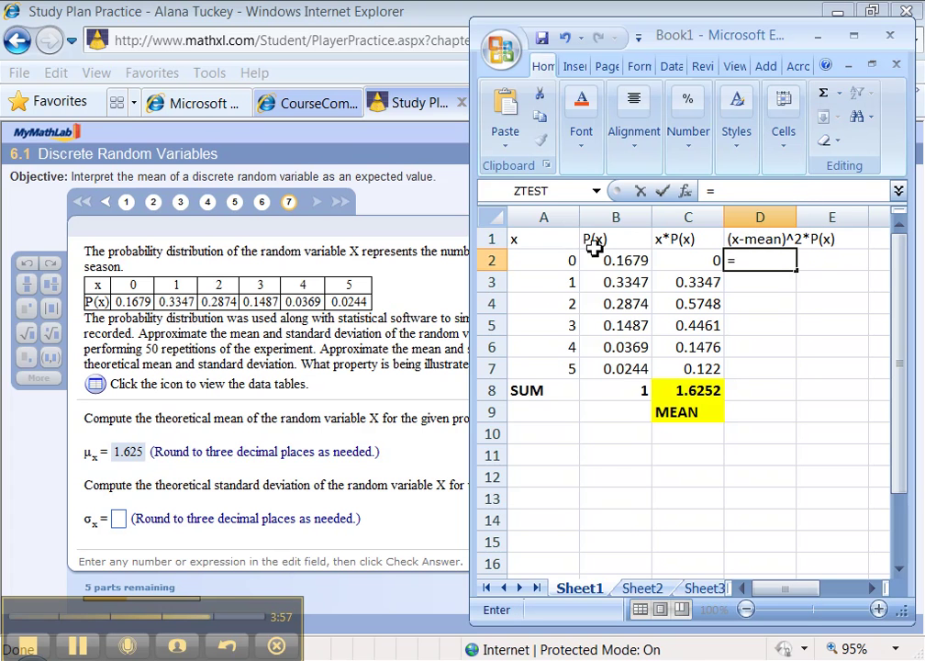
{"action": "left_click", "coordinate": [561, 258]}
{"action": "key", "text": "BackSpace"}
{"action": "key", "text": "BackSpace"}
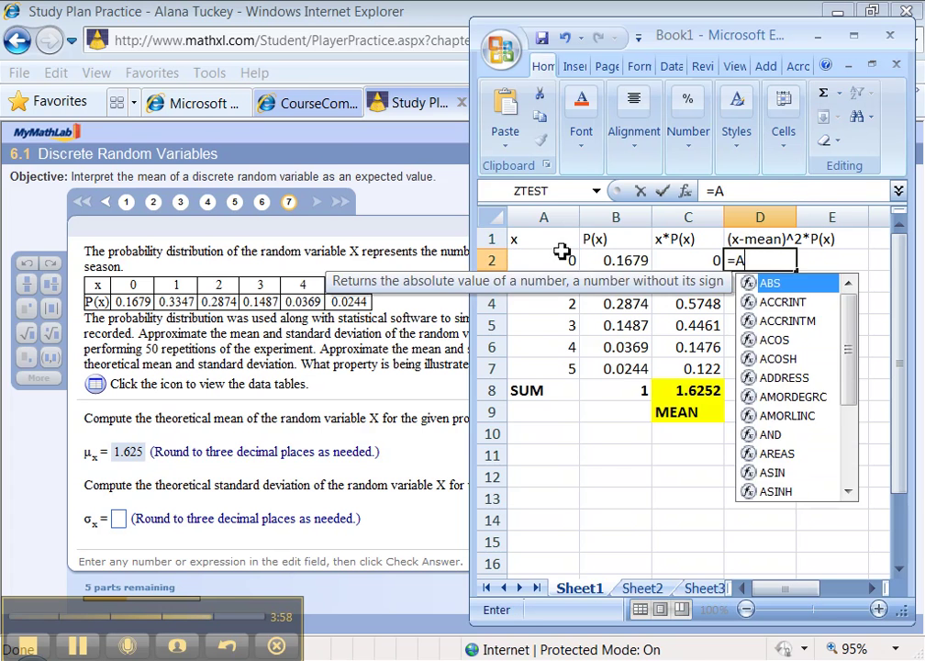
{"action": "type", "text": "("}
{"action": "left_click", "coordinate": [559, 258]}
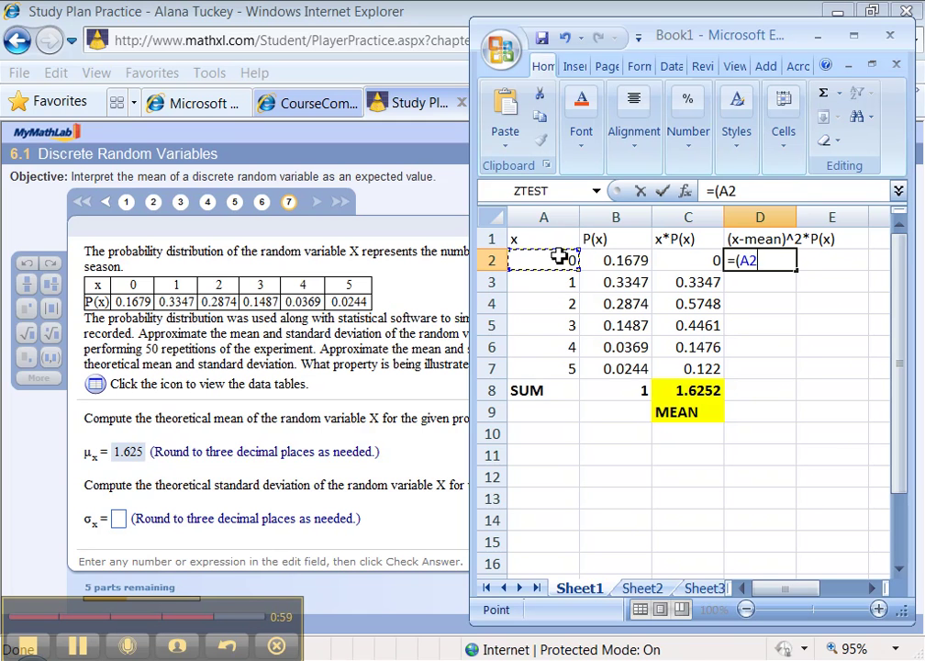
{"action": "type", "text": "-"}
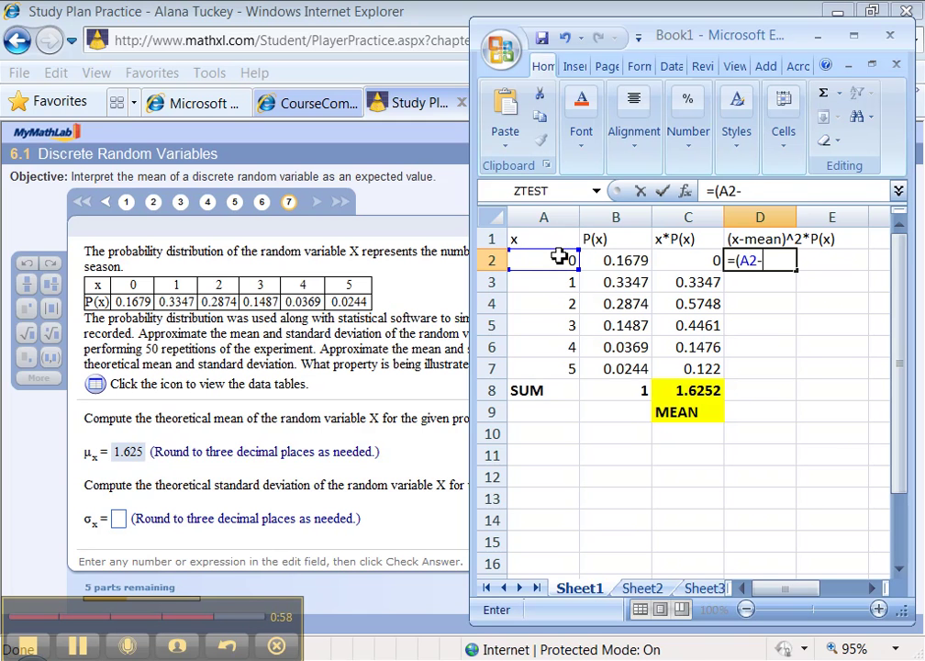
{"action": "left_click", "coordinate": [682, 390]}
{"action": "key", "text": "F4"}
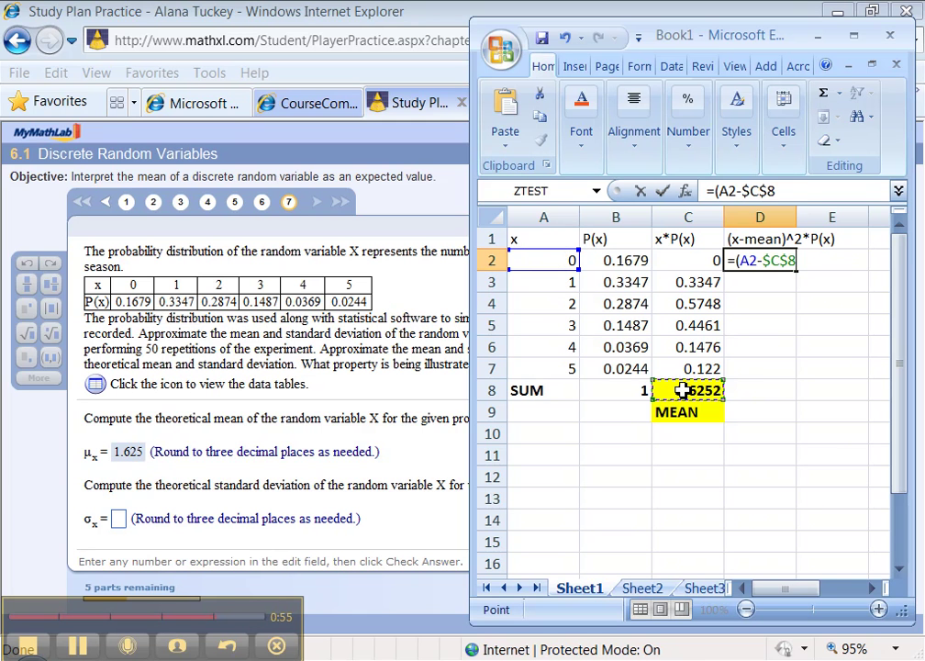
{"action": "type", "text": ")^2"}
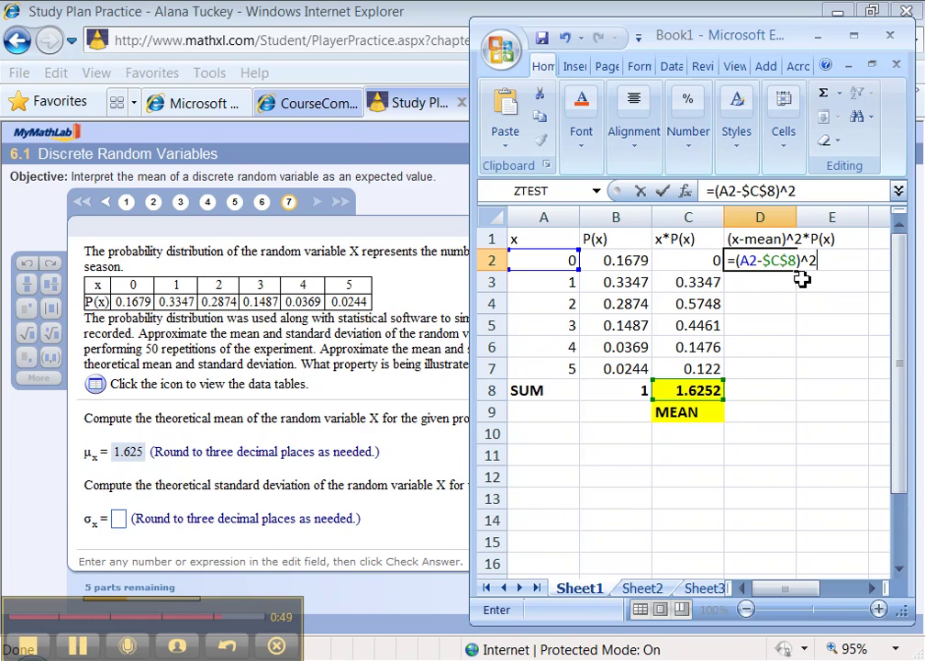
{"action": "type", "text": "*"}
{"action": "left_click", "coordinate": [628, 260]}
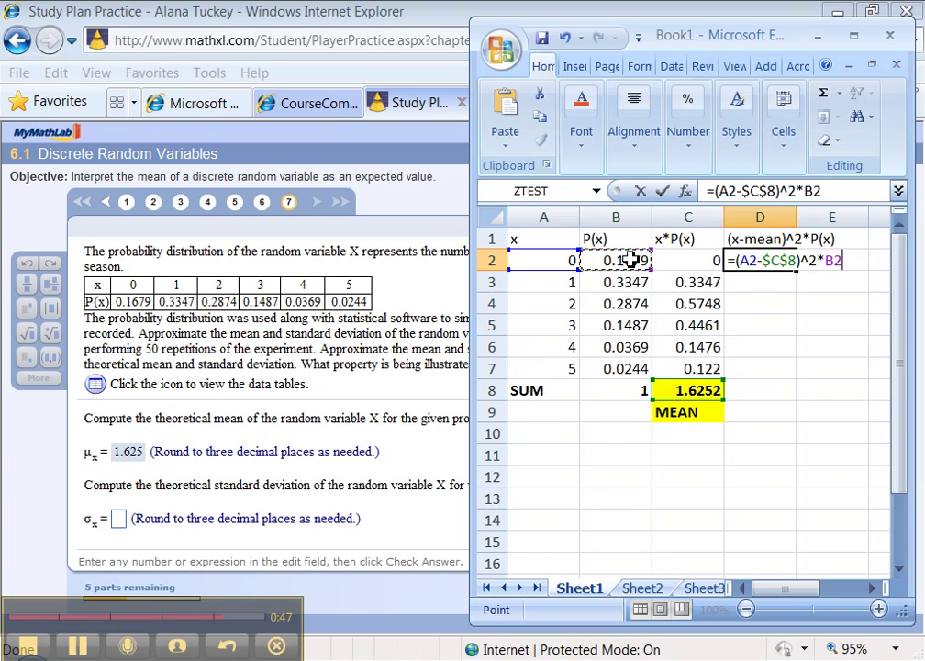
{"action": "key", "text": "Return"}
{"action": "left_click", "coordinate": [778, 260]}
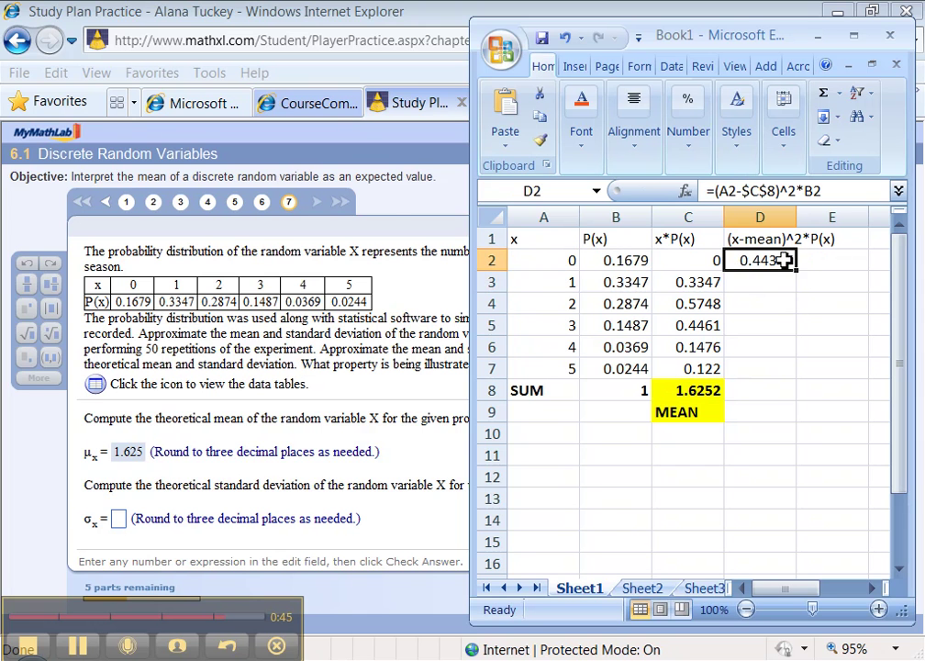
{"action": "left_click_drag", "start_coordinate": [801, 275], "coordinate": [786, 369]}
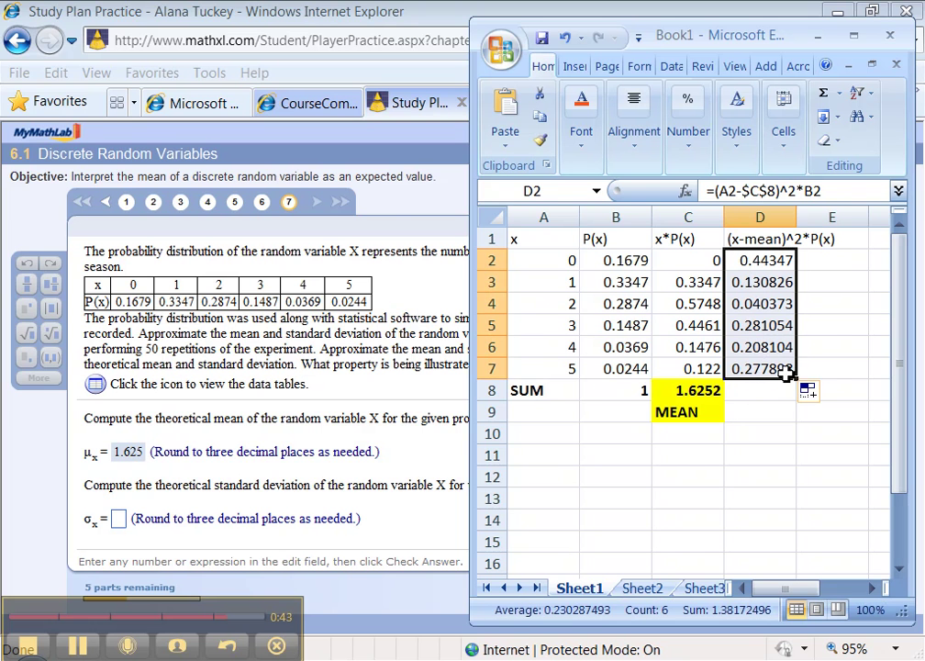
- Copy the SUM into D8 for variance 1.381725, labelling E8 'Variance' and E9 'stdev'
{"action": "left_click", "coordinate": [684, 391]}
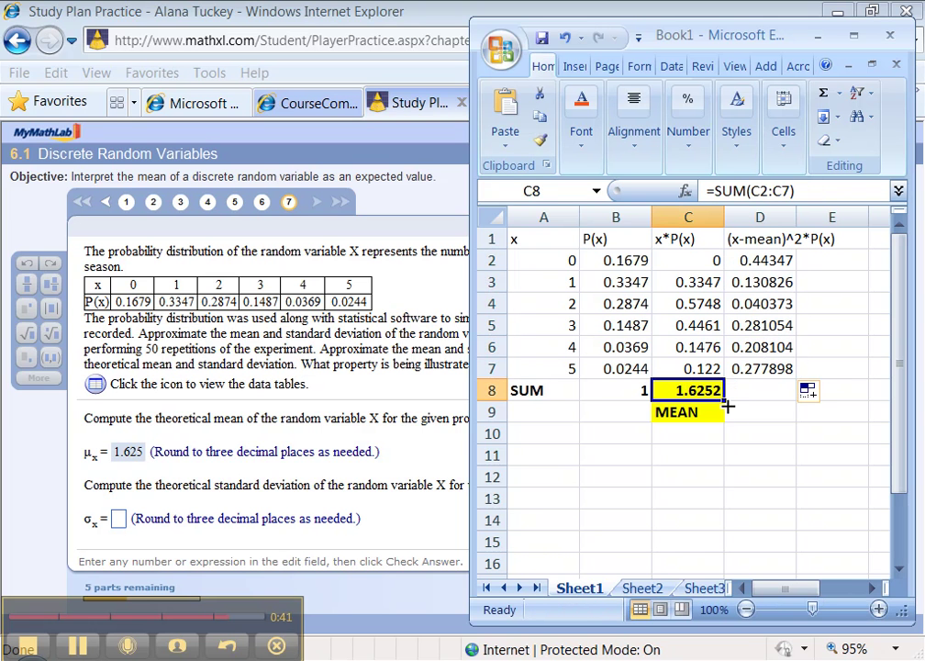
{"action": "left_click_drag", "start_coordinate": [726, 404], "coordinate": [765, 391]}
{"action": "left_click", "coordinate": [781, 390]}
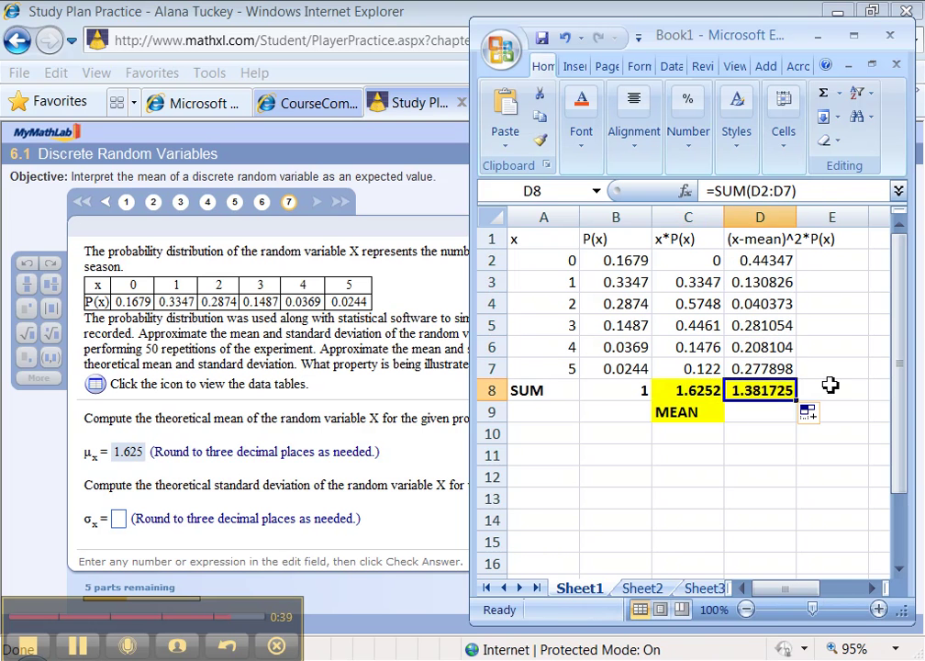
{"action": "left_click", "coordinate": [822, 390]}
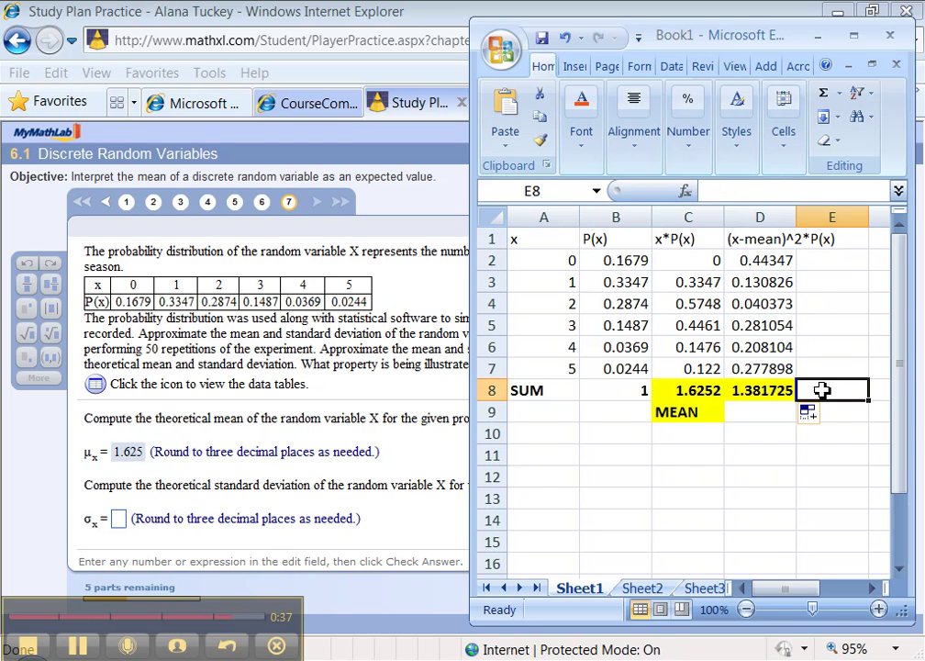
{"action": "type", "text": "Varainc"}
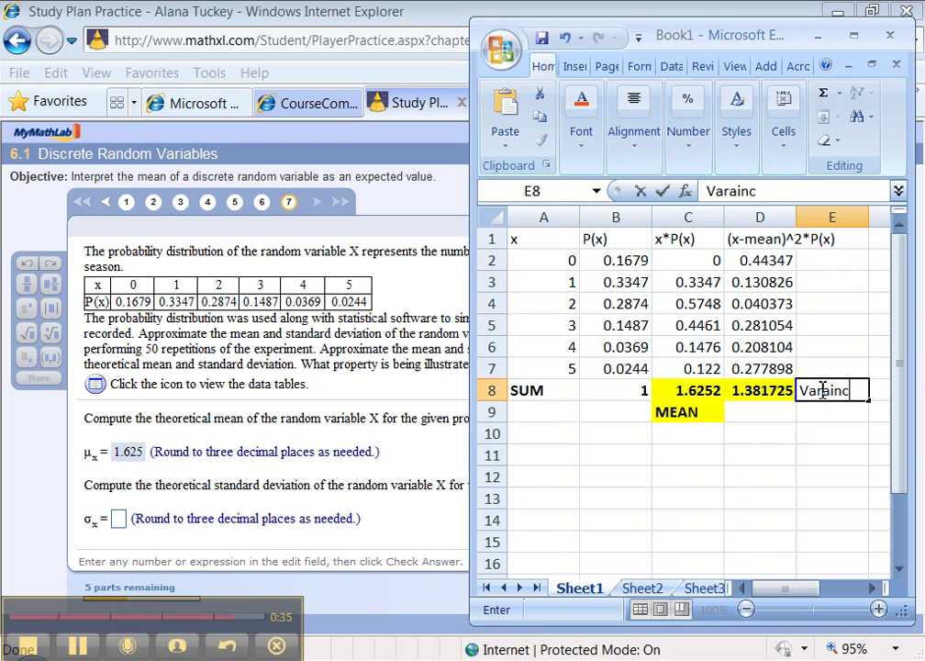
{"action": "key", "text": "BackSpace"}
{"action": "key", "text": "BackSpace"}
{"action": "key", "text": "BackSpace"}
{"action": "key", "text": "BackSpace"}
{"action": "key", "text": "BackSpace"}
{"action": "key", "text": "BackSpace"}
{"action": "type", "text": "ariance"}
{"action": "key", "text": "Return"}
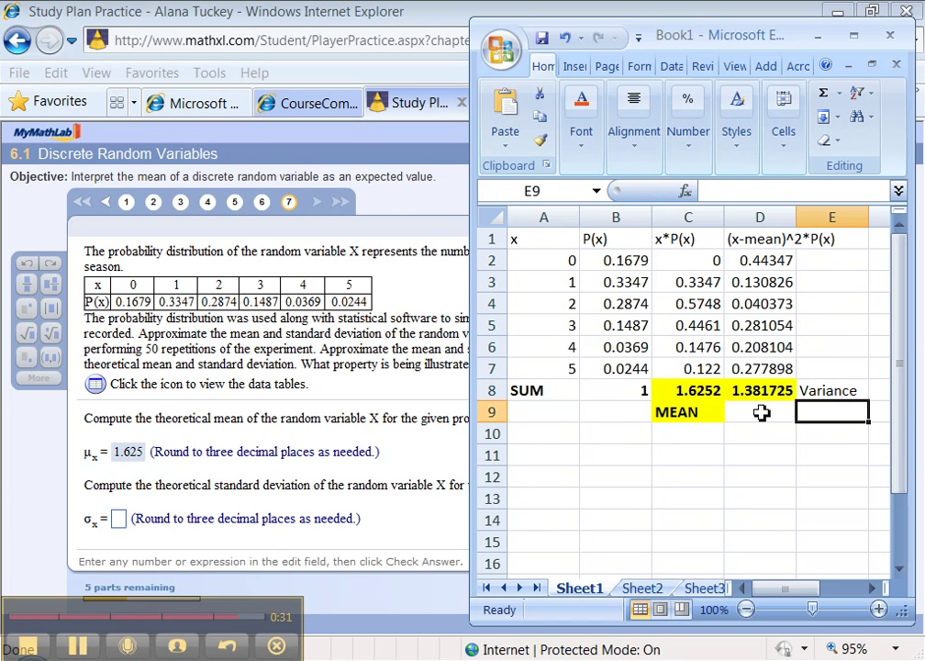
{"action": "type", "text": "stdev"}
{"action": "key", "text": "Return"}
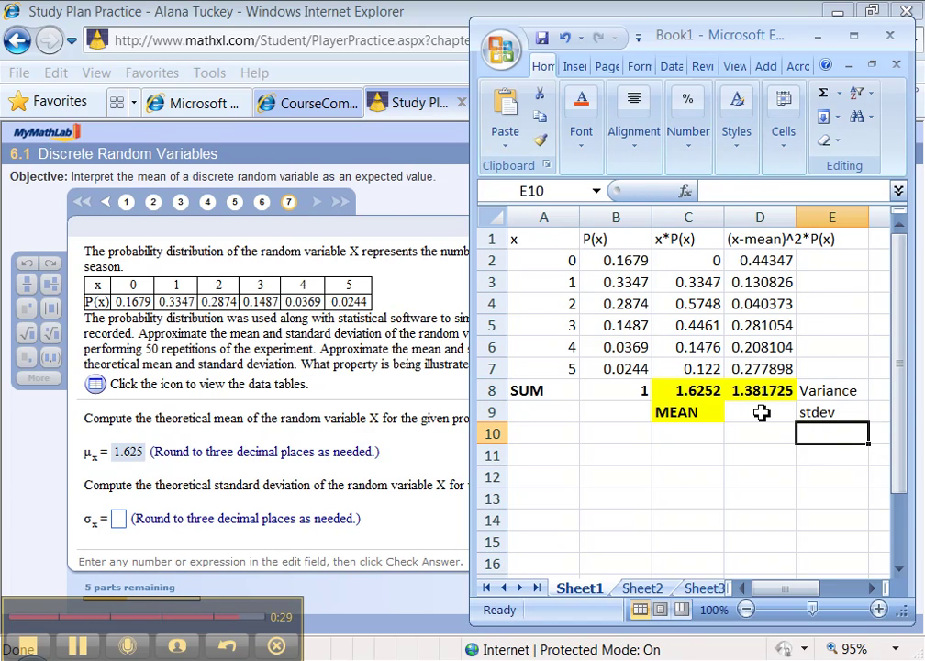
- Enter =sqrt(D8) in D9 to get the standard deviation 1.175468
{"action": "left_click", "coordinate": [761, 413]}
{"action": "type", "text": "=sqrt("}
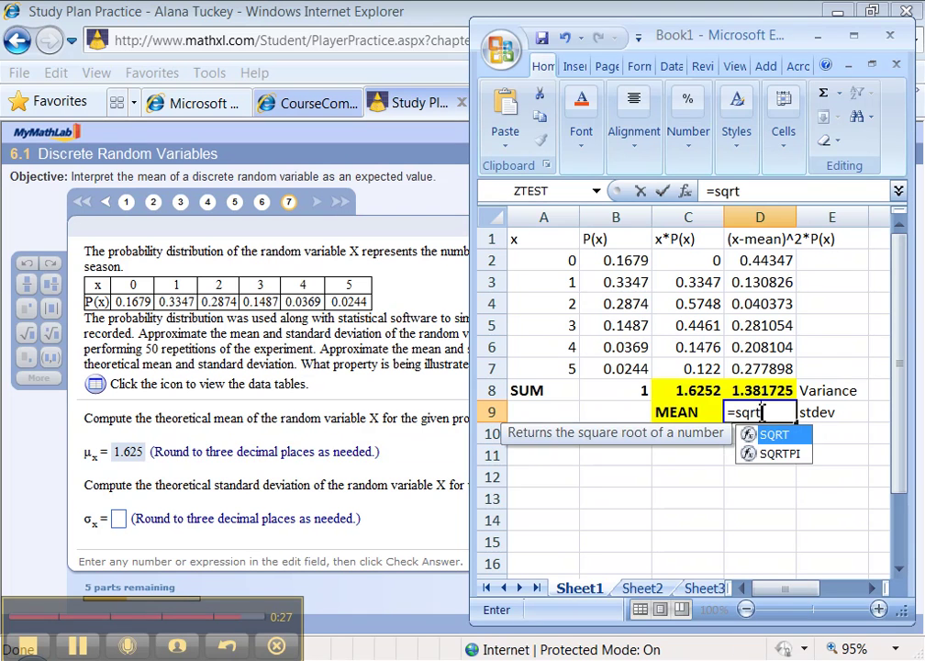
{"action": "left_click", "coordinate": [762, 392]}
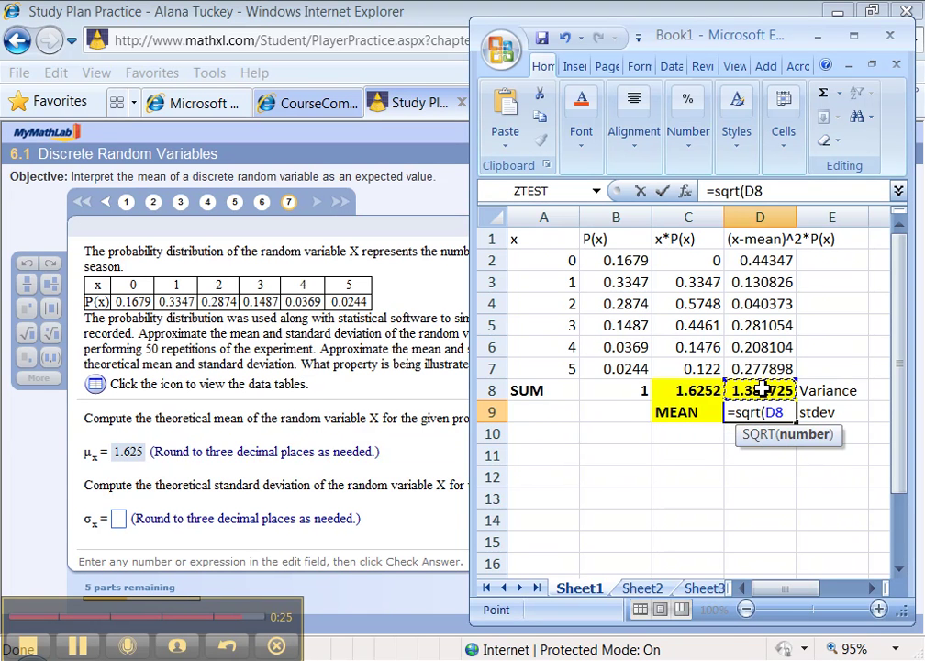
{"action": "key", "text": "Return"}
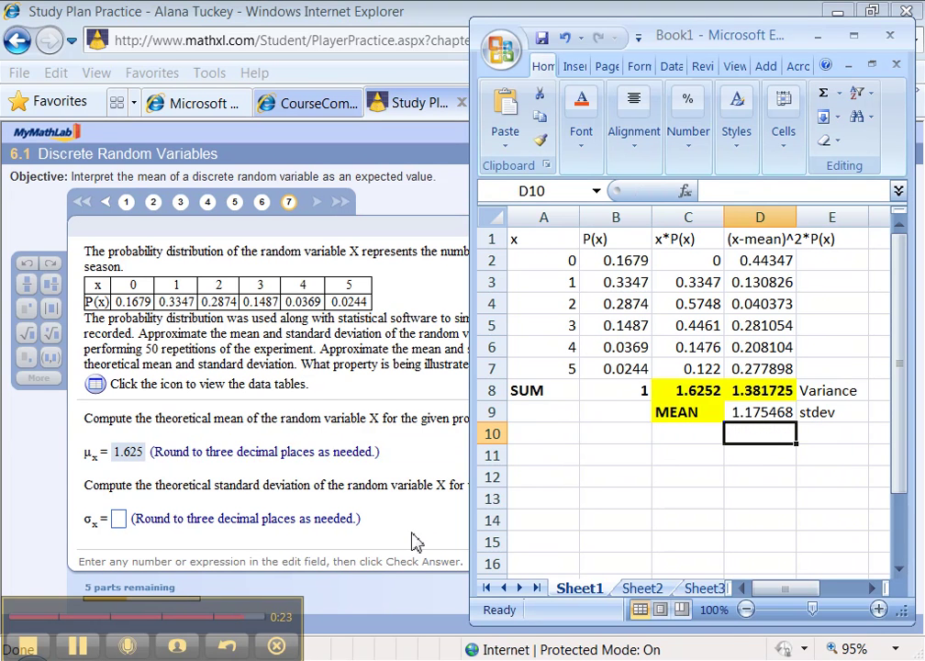
- Enter 1.175 in the σx answer box and submit it
{"action": "left_click", "coordinate": [120, 520]}
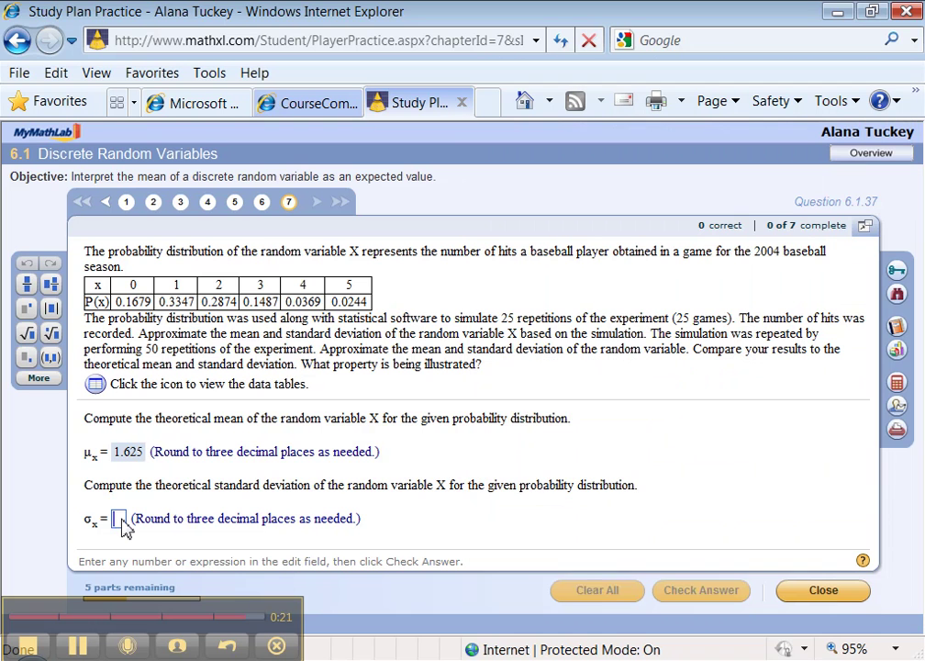
{"action": "type", "text": "1.175"}
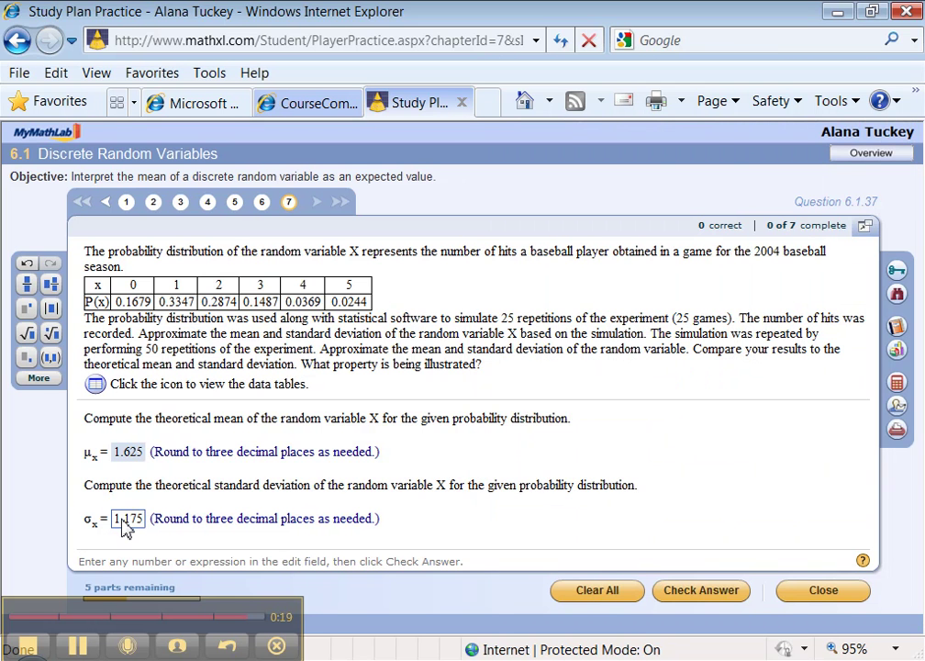
{"action": "key", "text": "Return"}
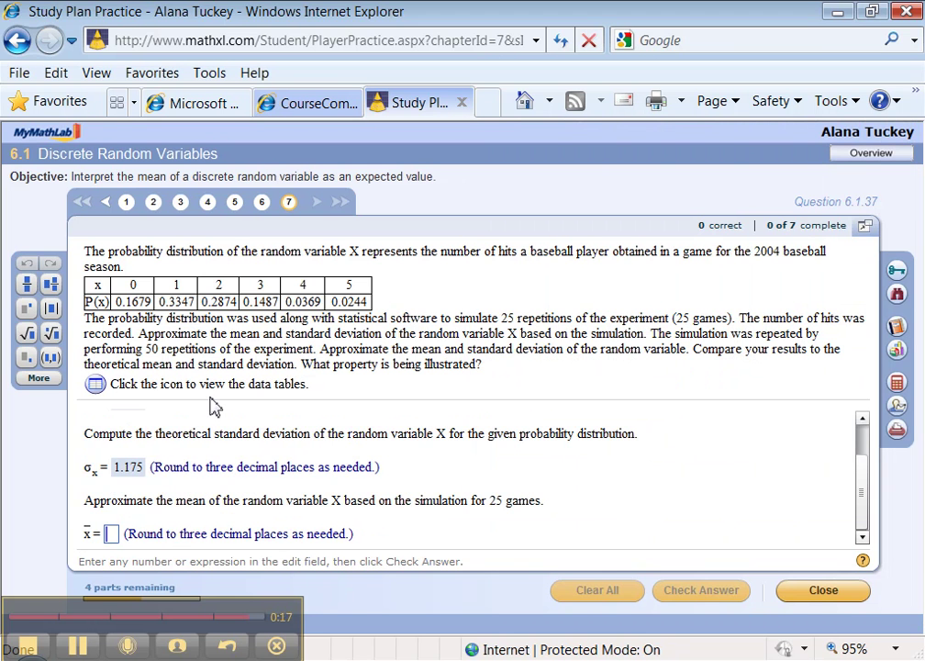